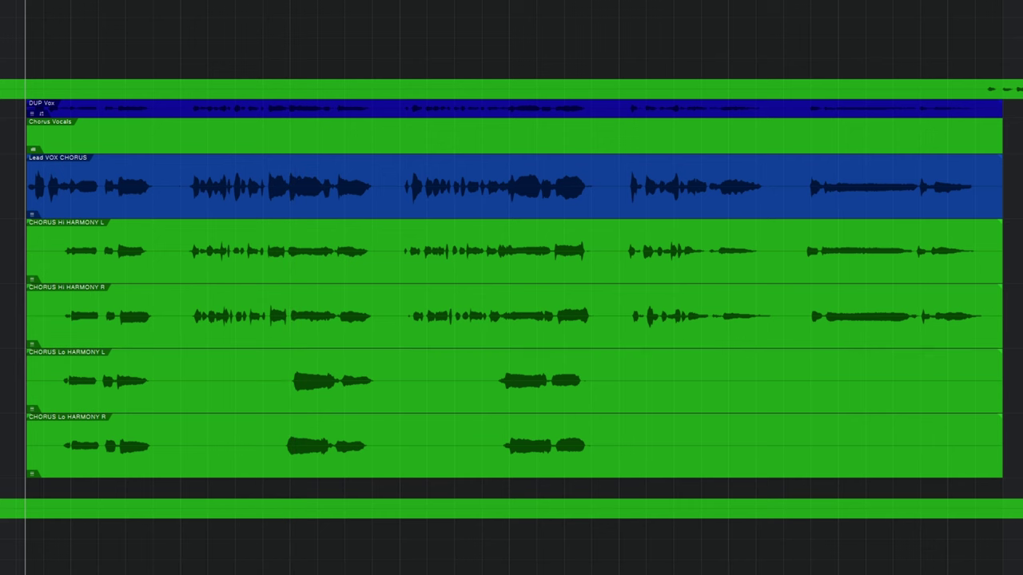
Step: Audition the chorus from two points, then select the lead and four harmony clips
left_click(271, 87)
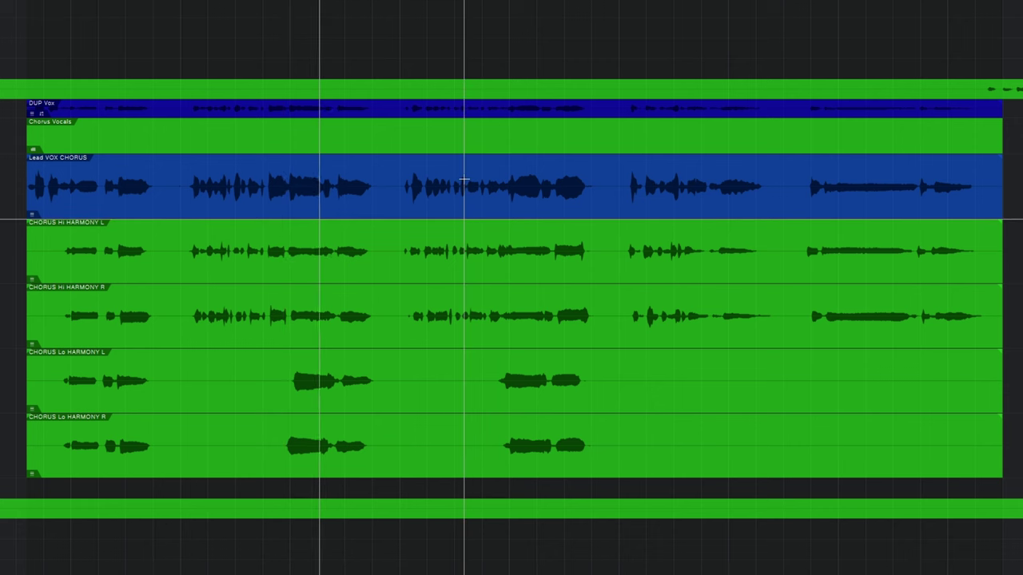
key("space")
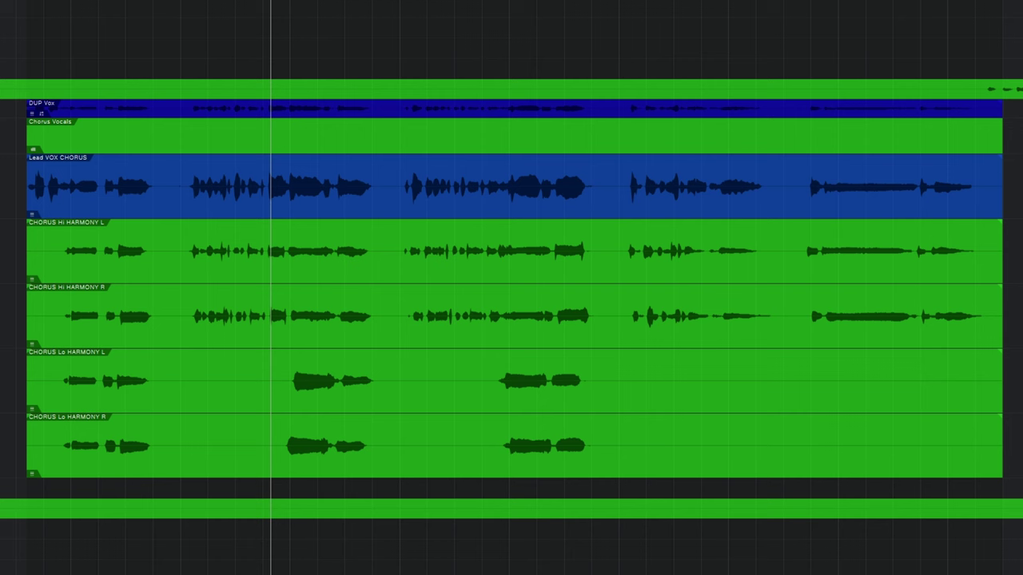
left_click(622, 32)
key("space")
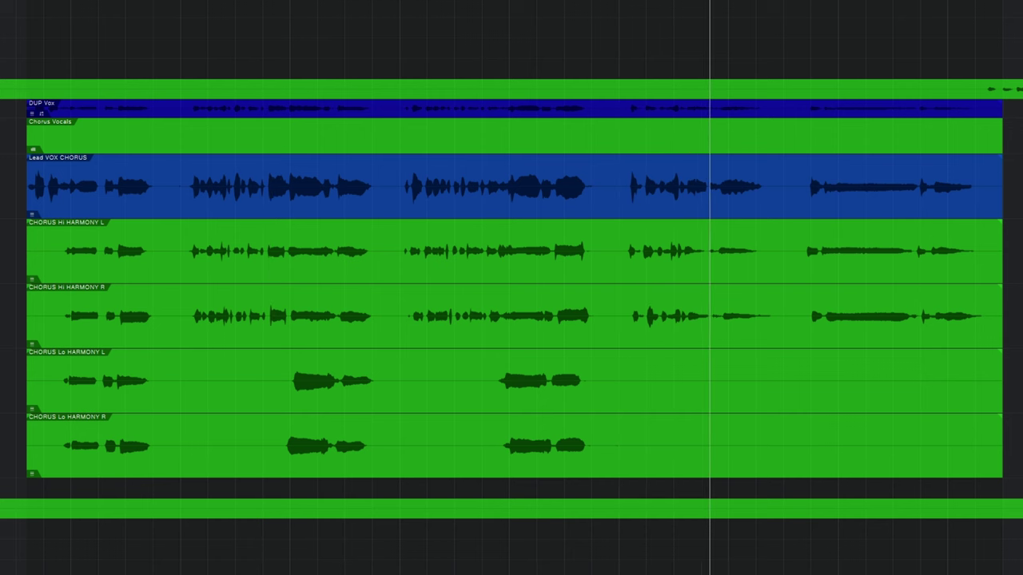
key("space")
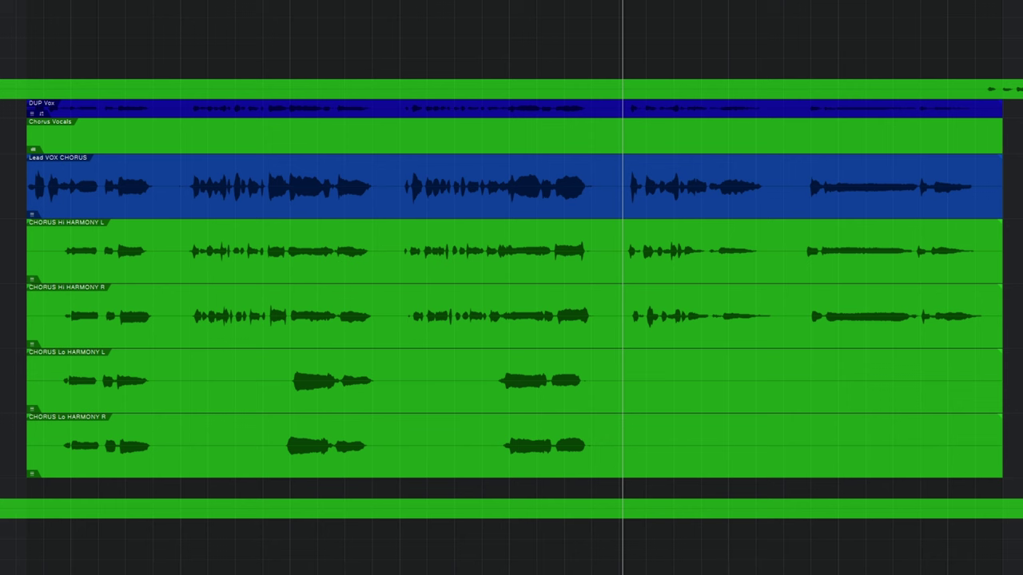
left_click_drag(998, 176, 429, 434)
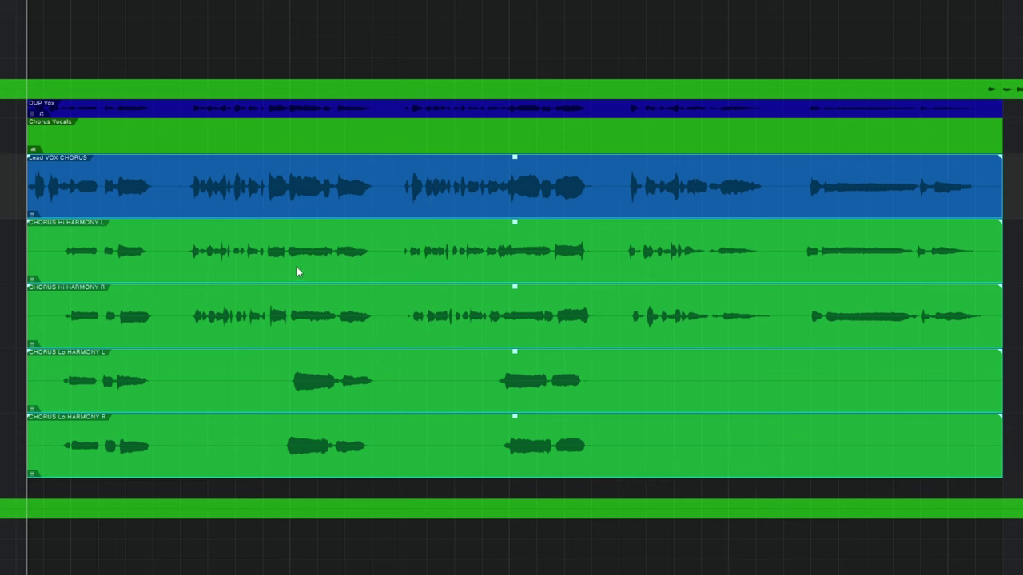
Step: Open the chorus clips in VocAlign from CHORUS Hi HARMONY L and capture the lead as Guide
right_click(359, 264)
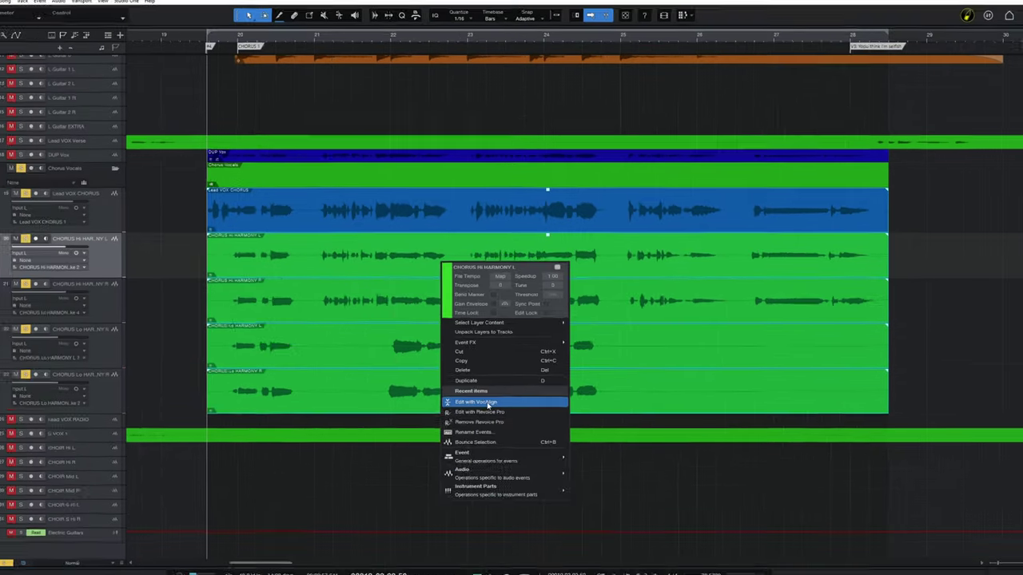
left_click(423, 463)
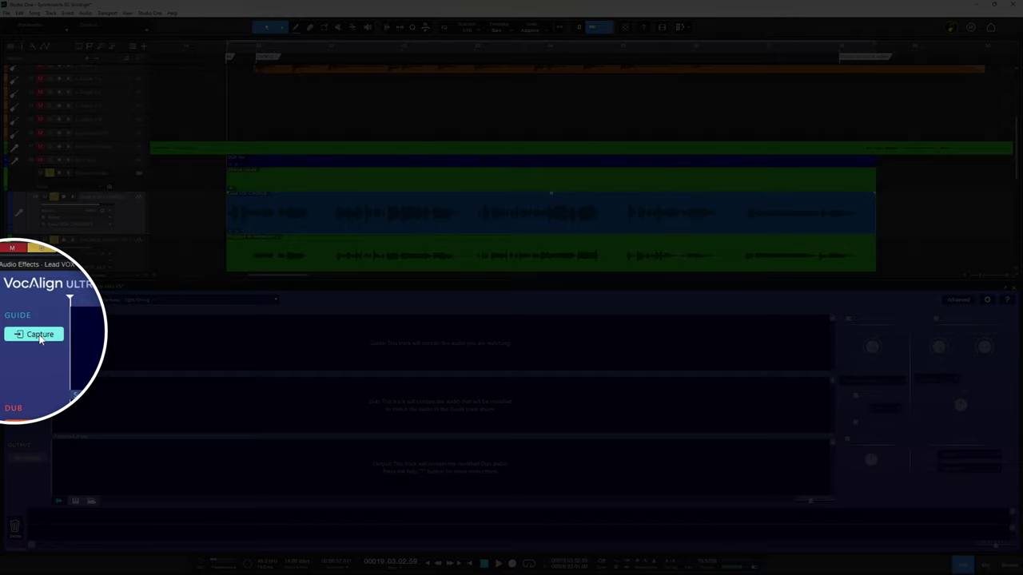
left_click(31, 335)
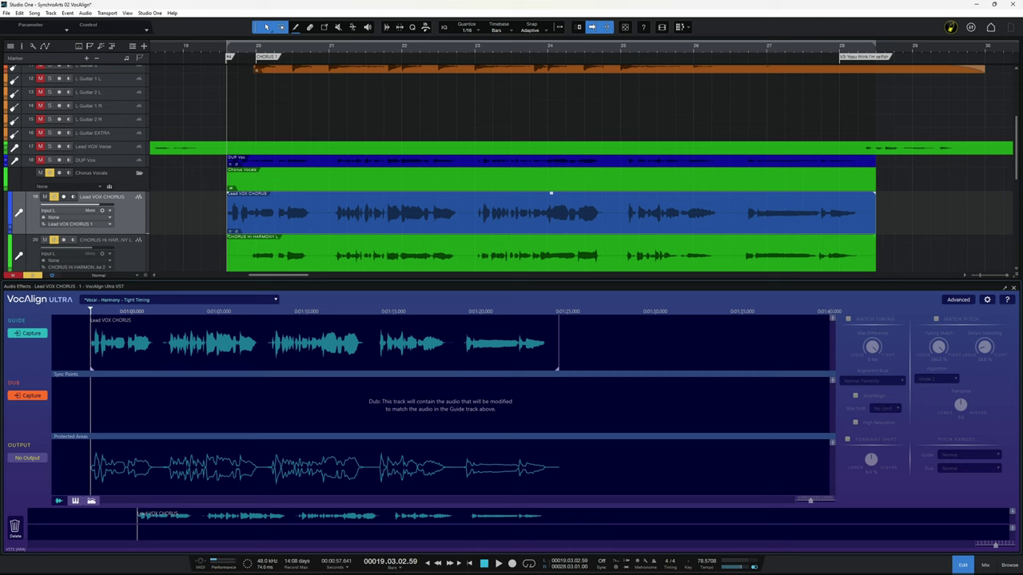
Step: Select the four harmony clips and capture them as the VocAlign Dub
scroll(951, 212, "down", 2)
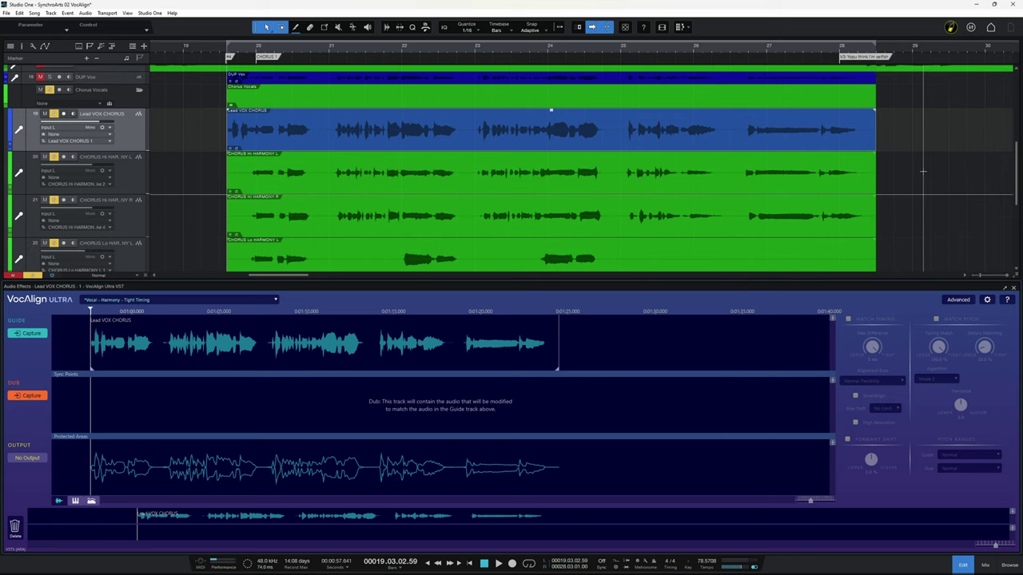
scroll(921, 175, "down", 2)
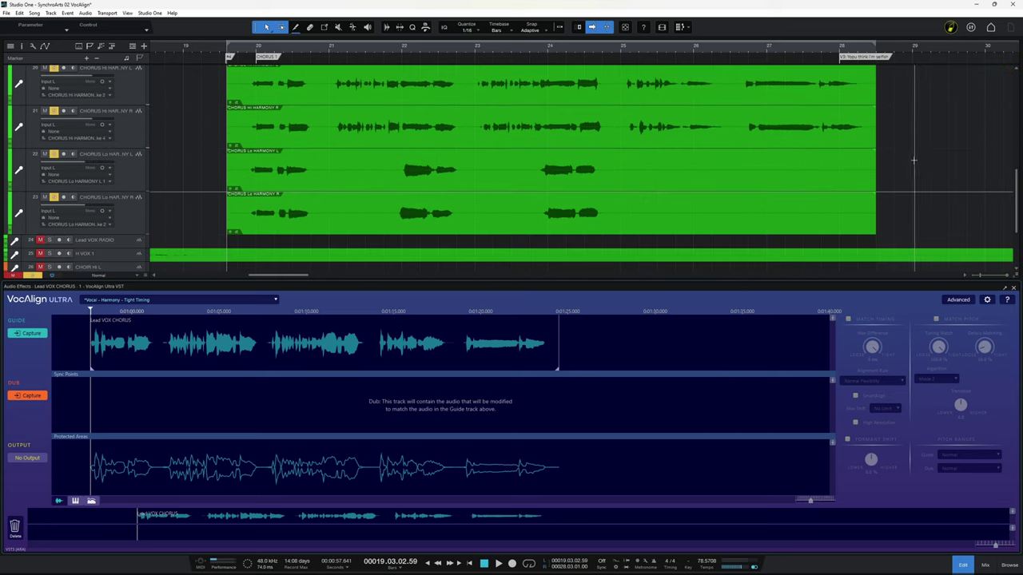
scroll(917, 176, "up", 1)
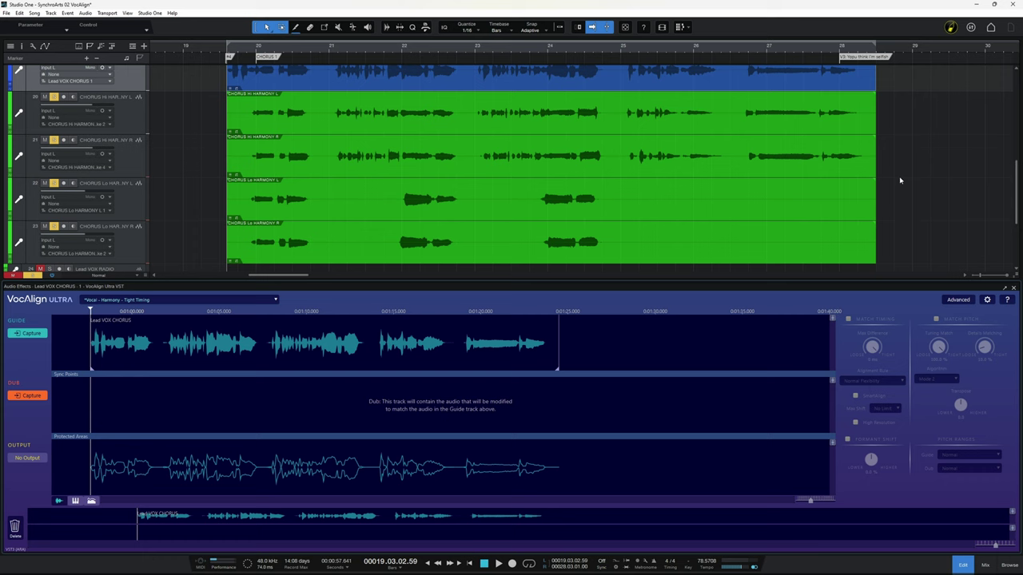
left_click_drag(883, 127, 638, 227)
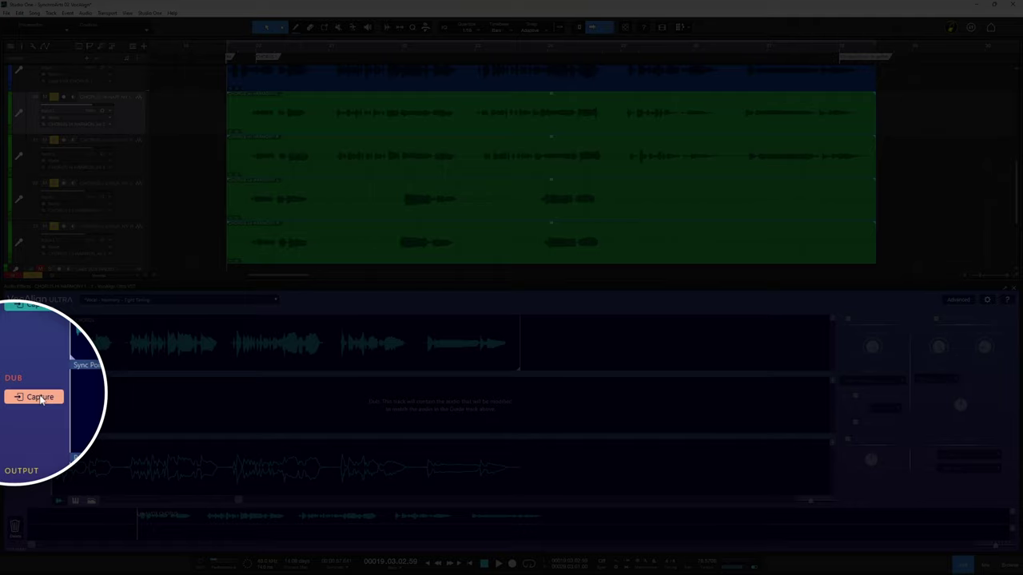
left_click(30, 396)
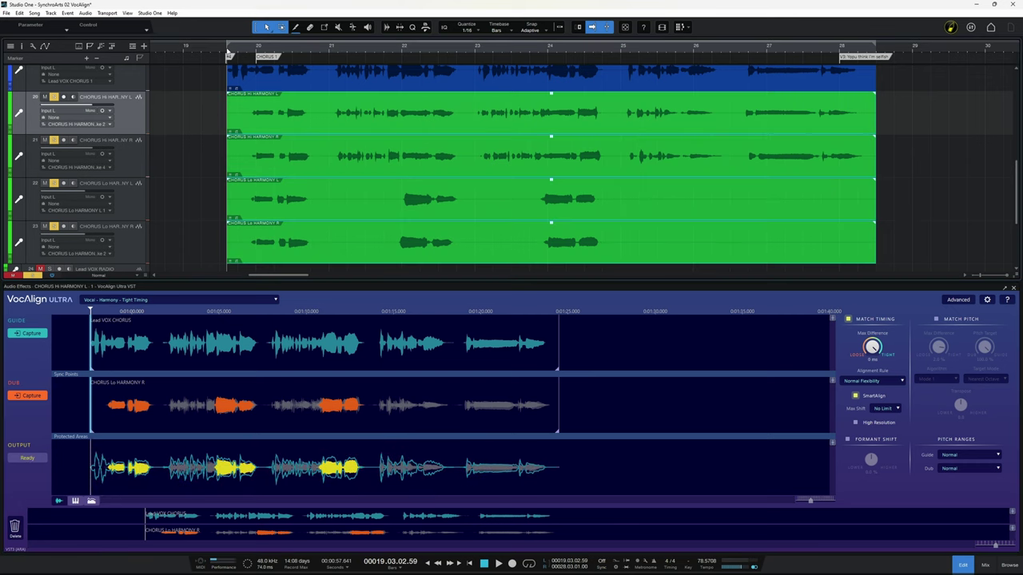
key("space")
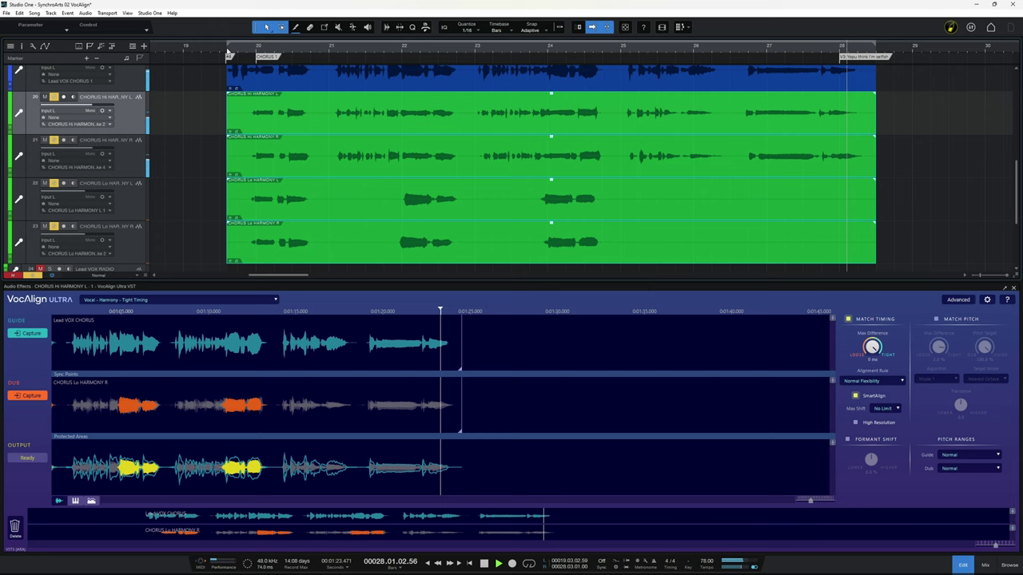
key("space")
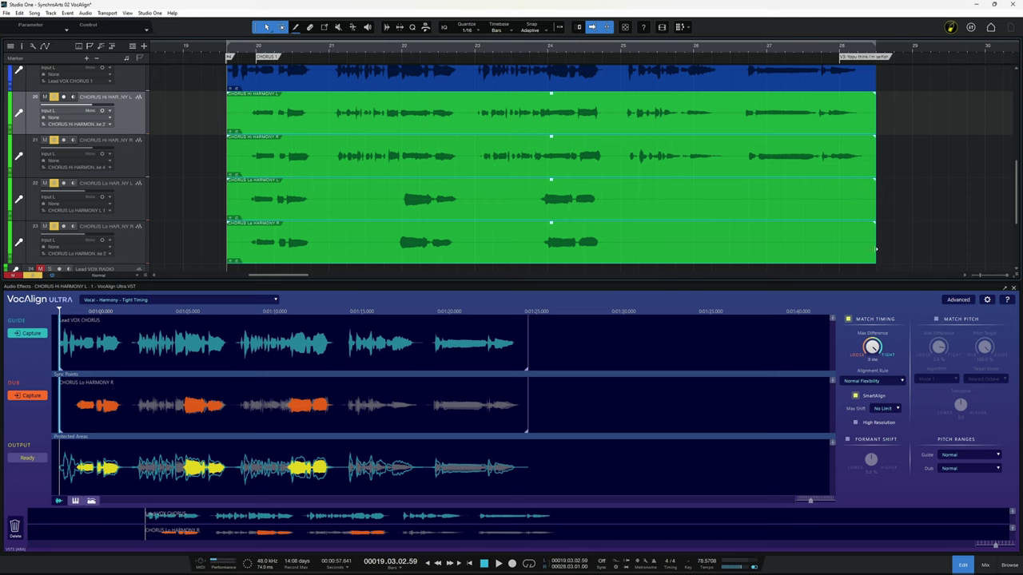
scroll(905, 216, "up", 1)
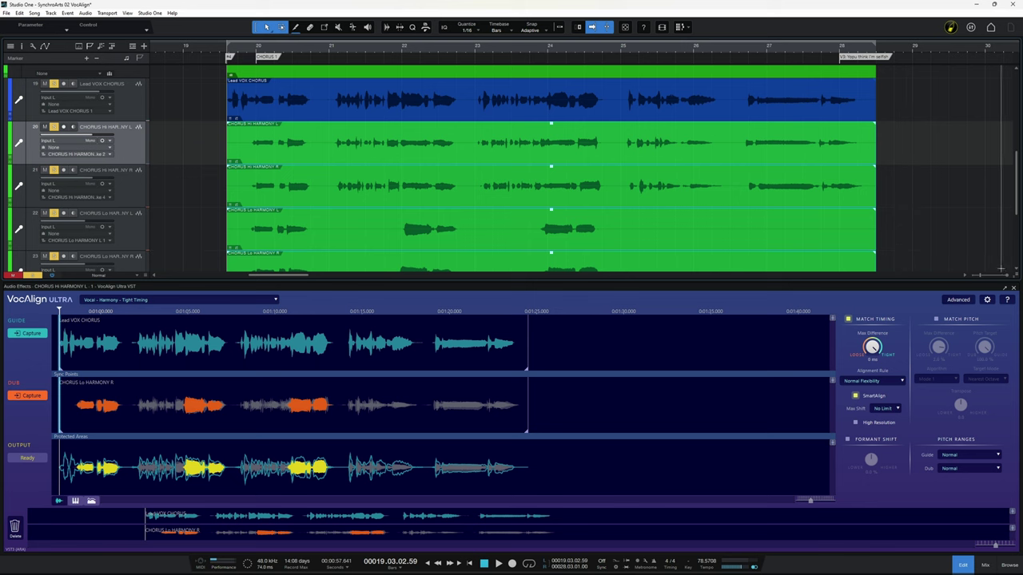
Step: Close VocAlign, reselect the lead and four harmony clips, and bounce them with Ctrl+B
left_click(1013, 289)
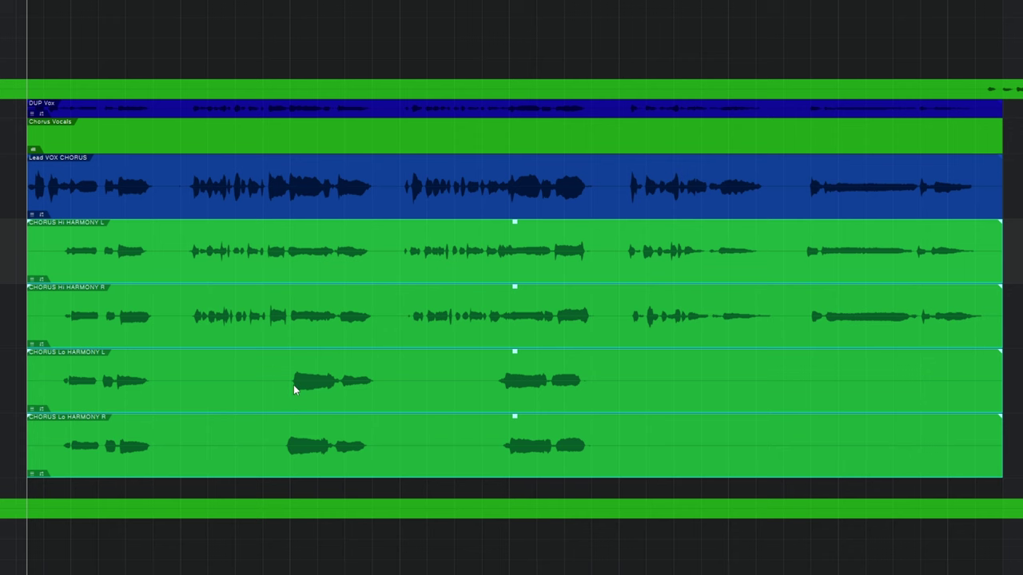
key("Escape")
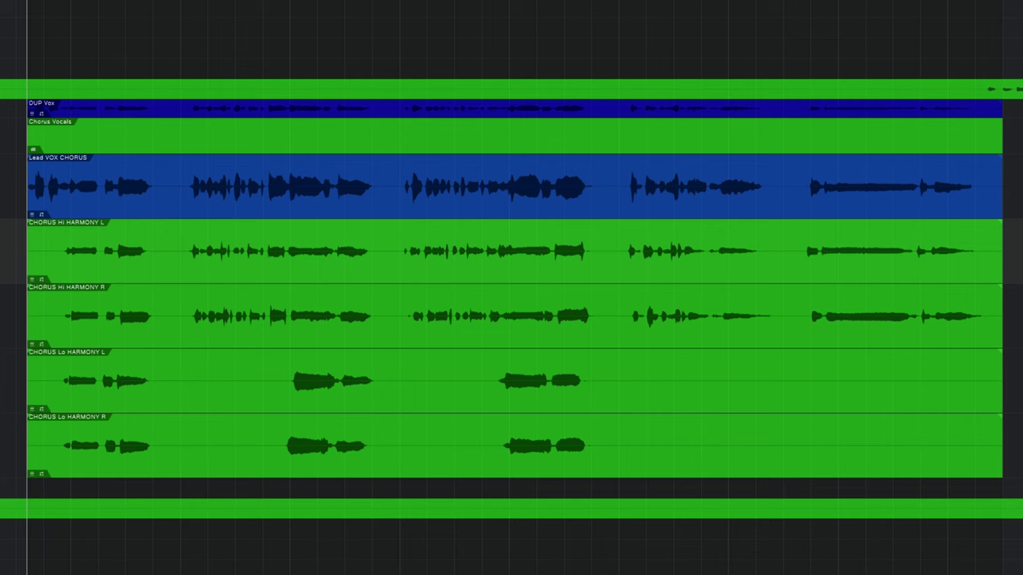
left_click_drag(1014, 168, 732, 436)
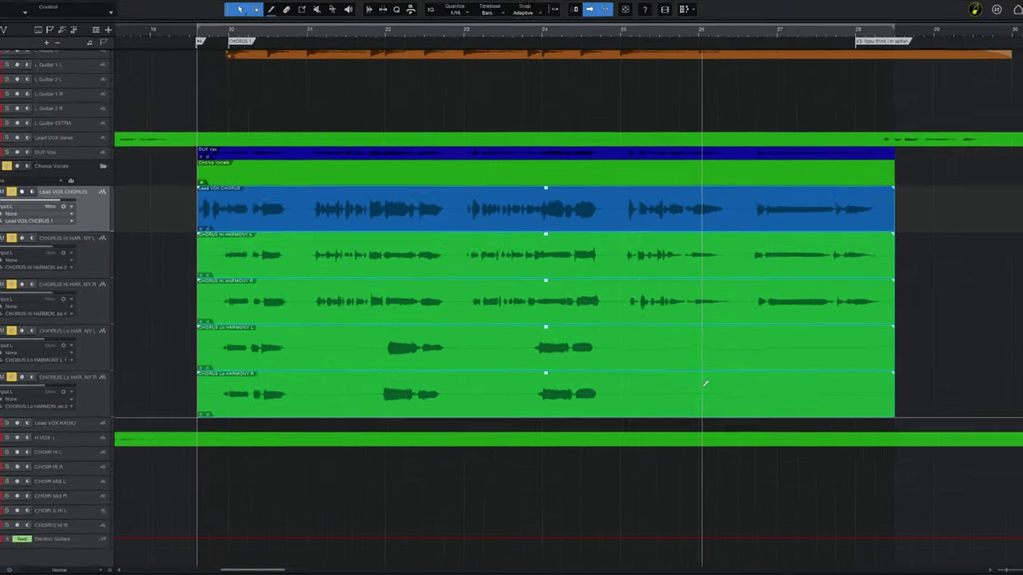
key("ctrl+b")
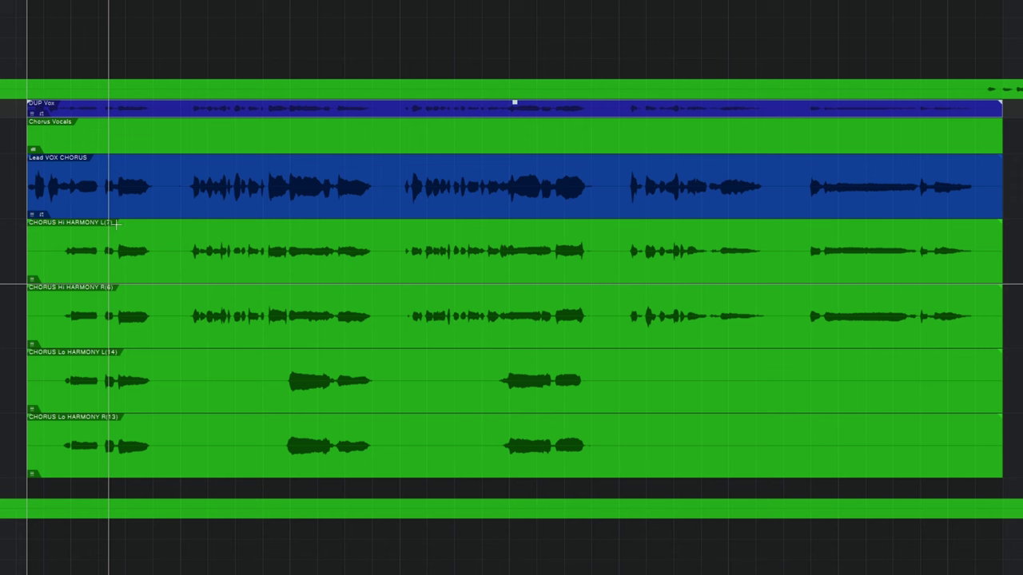
Step: Open the Lead VOX CHORUS clip in RePitch and scroll the overview to its notes
left_click(138, 197)
right_click(137, 197)
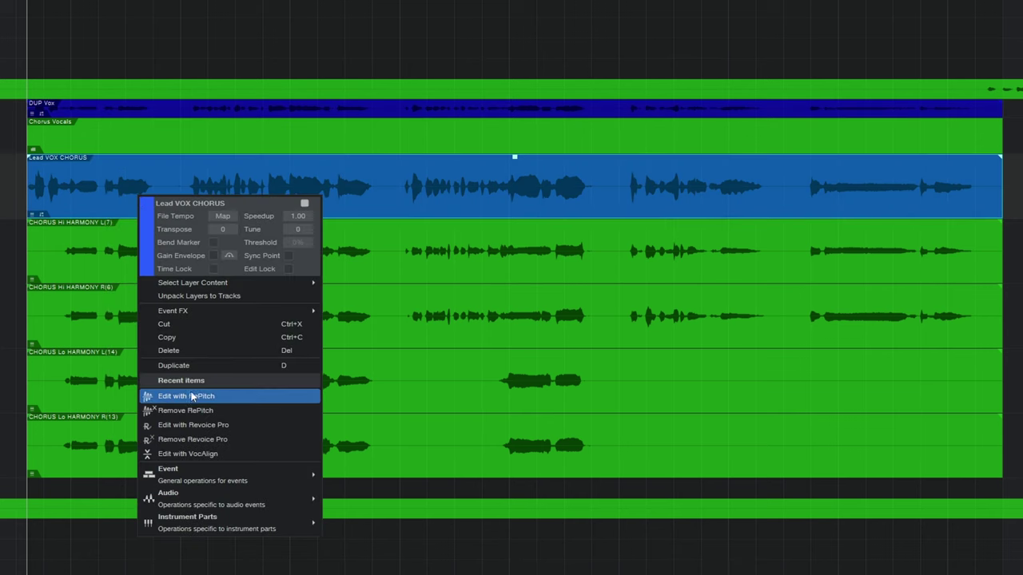
left_click(196, 397)
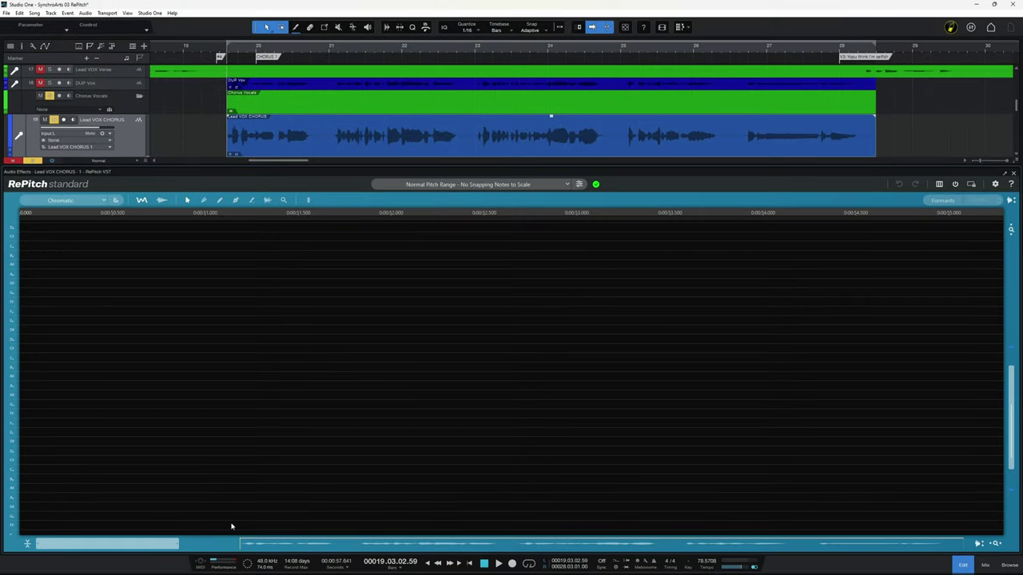
left_click_drag(160, 549, 358, 552)
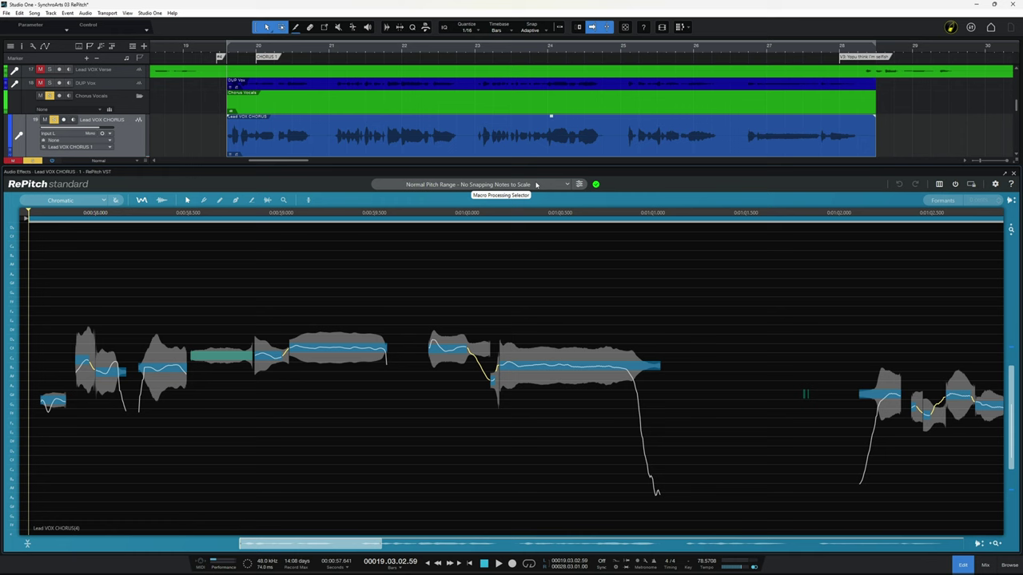
Step: Set the RePitch macro to Normal Pitch Range - No Snapping Notes to Scale
left_click(487, 184)
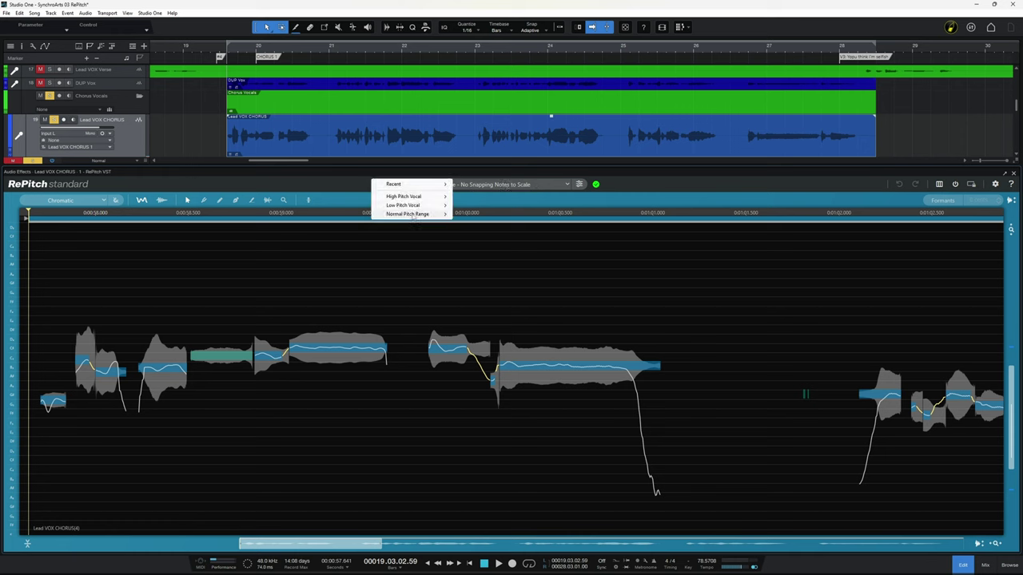
mouse_move(411, 215)
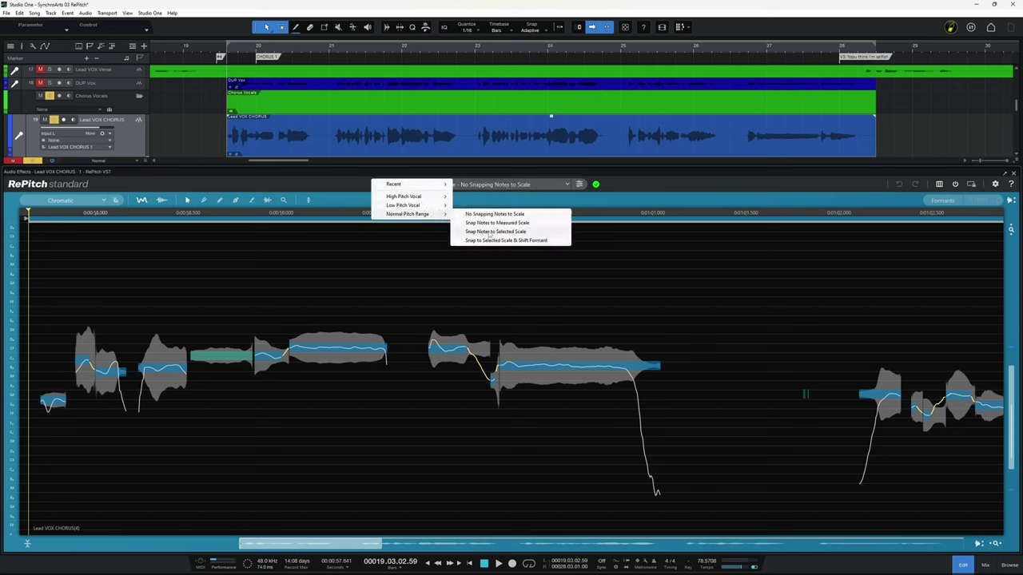
left_click(570, 202)
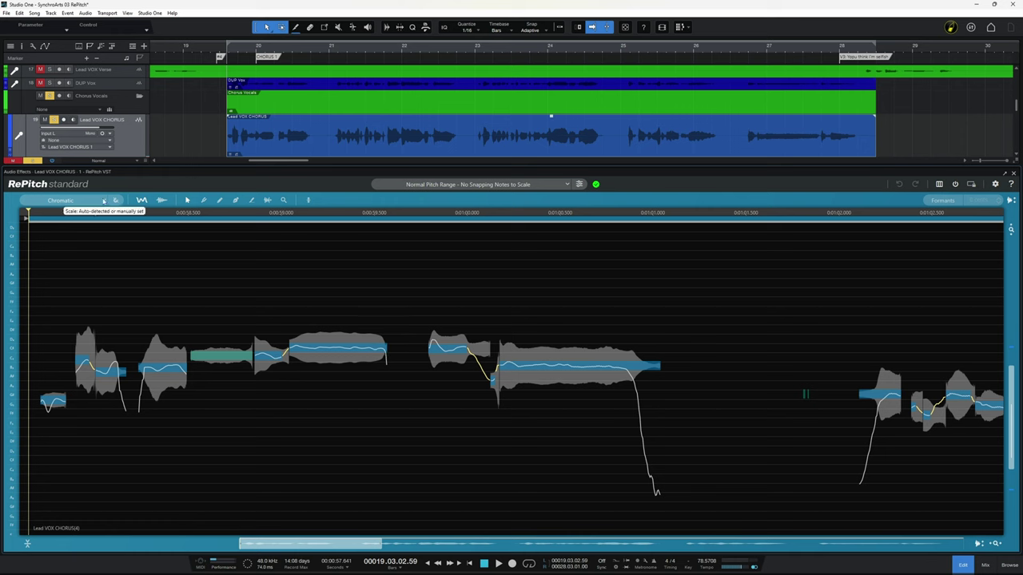
Step: Set the scale to C# Blues and turn on Snap to Scale Notes
left_click(103, 201)
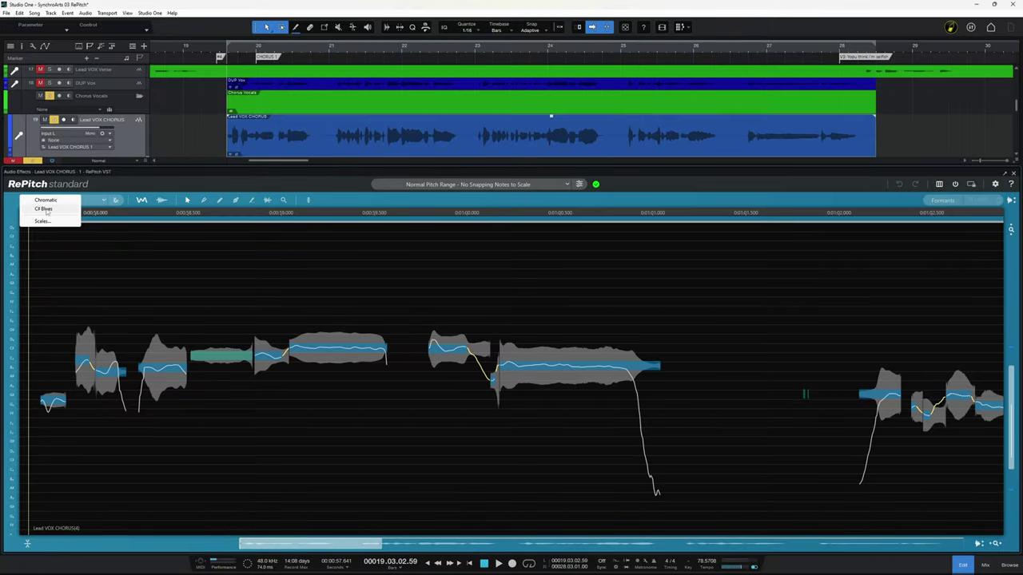
left_click(44, 208)
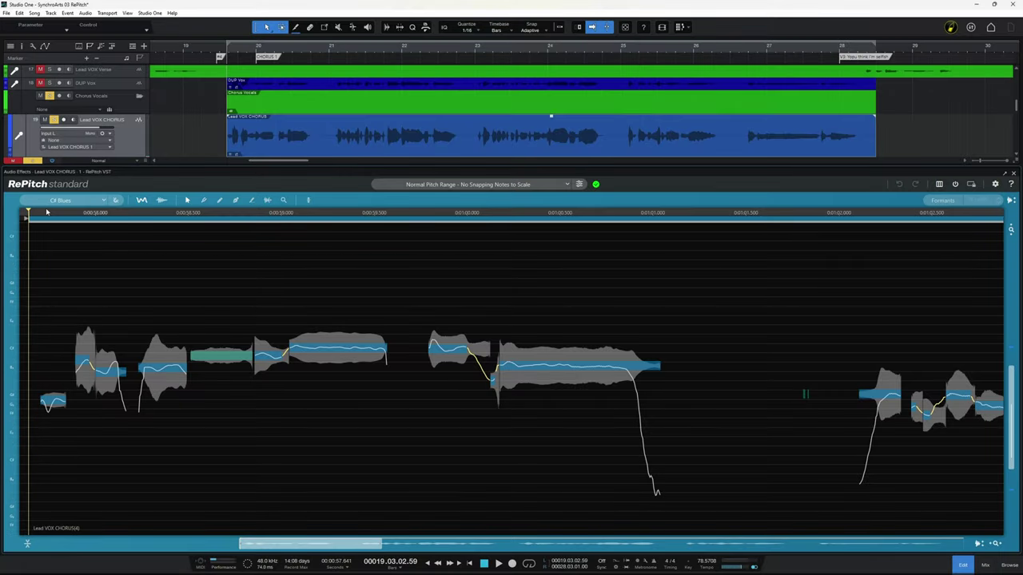
left_click(116, 200)
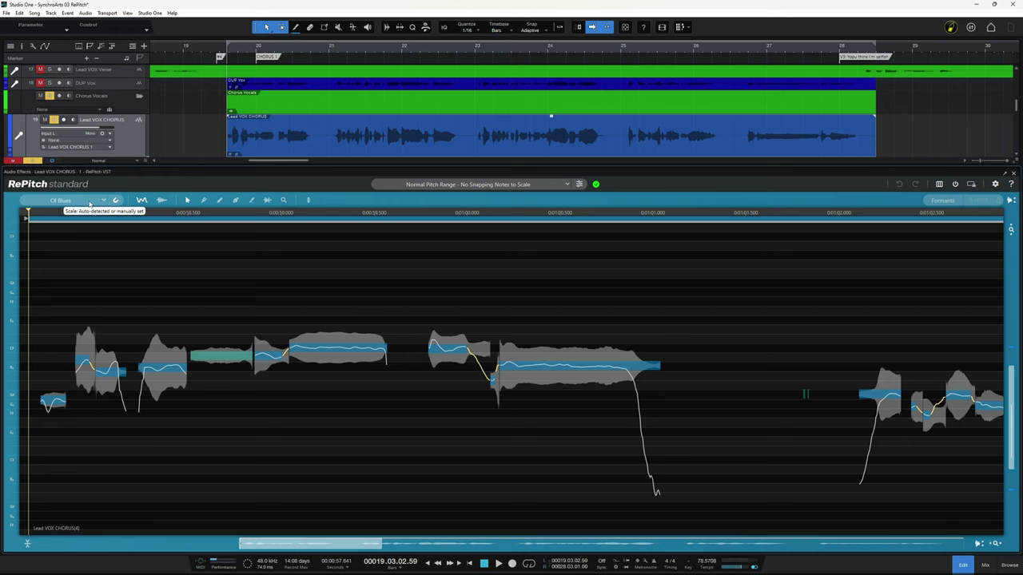
Step: Add E Major to the active scales in the scale settings and save
left_click(89, 203)
left_click(44, 224)
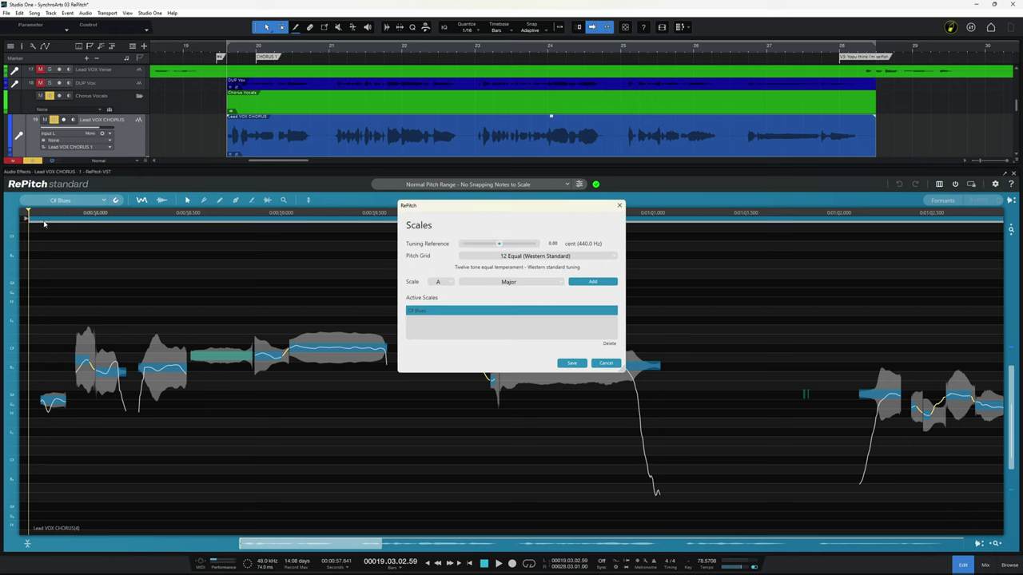
left_click(446, 283)
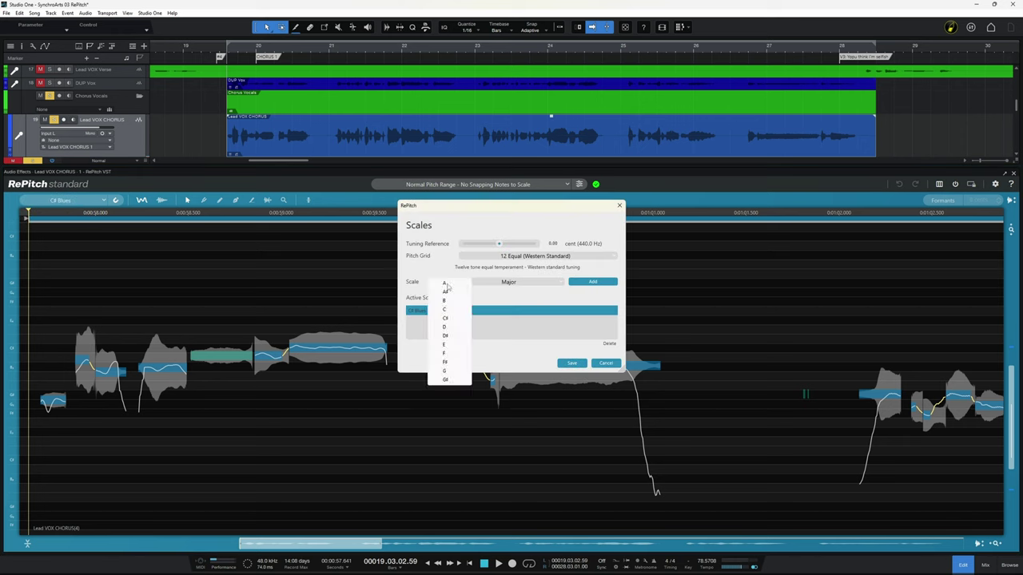
left_click(445, 345)
left_click(591, 283)
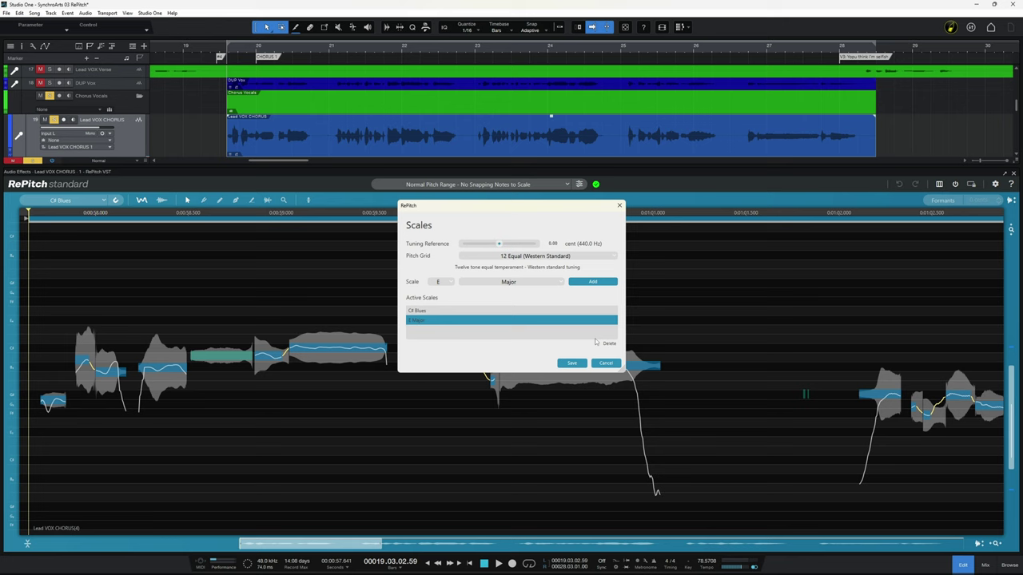
left_click(575, 362)
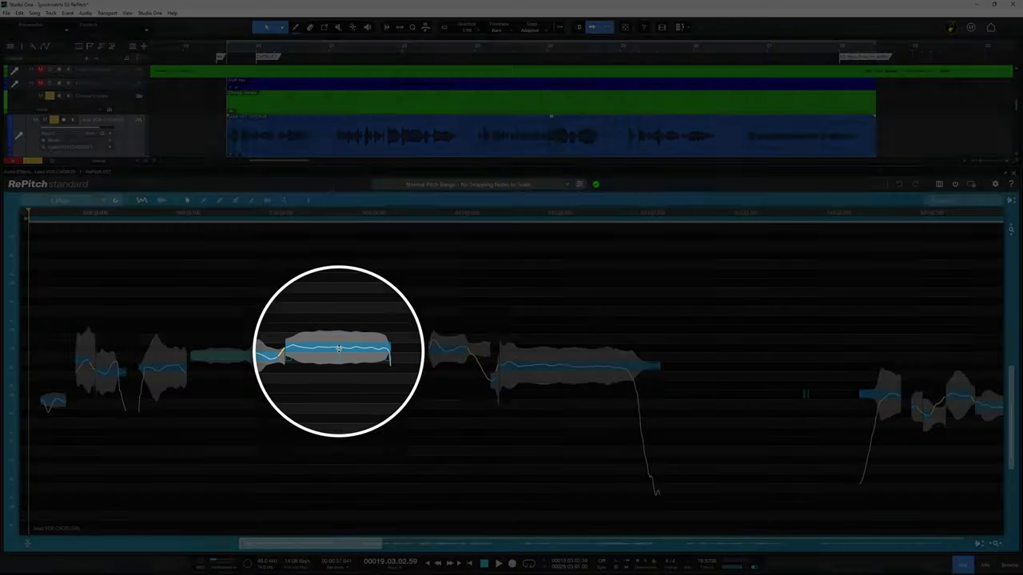
Step: Tune the long B3 note exactly to pitch
left_click(338, 349)
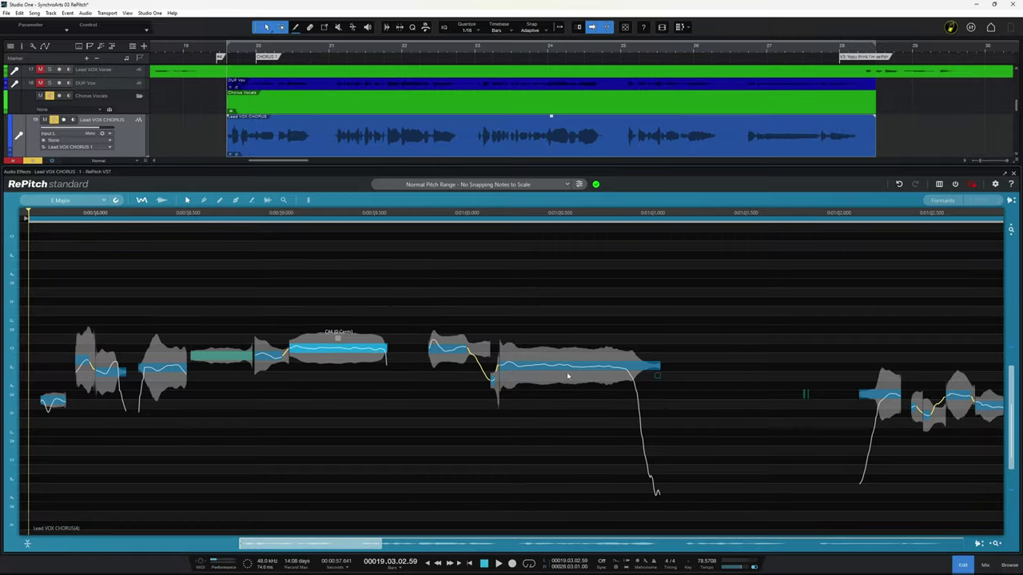
left_click(565, 368)
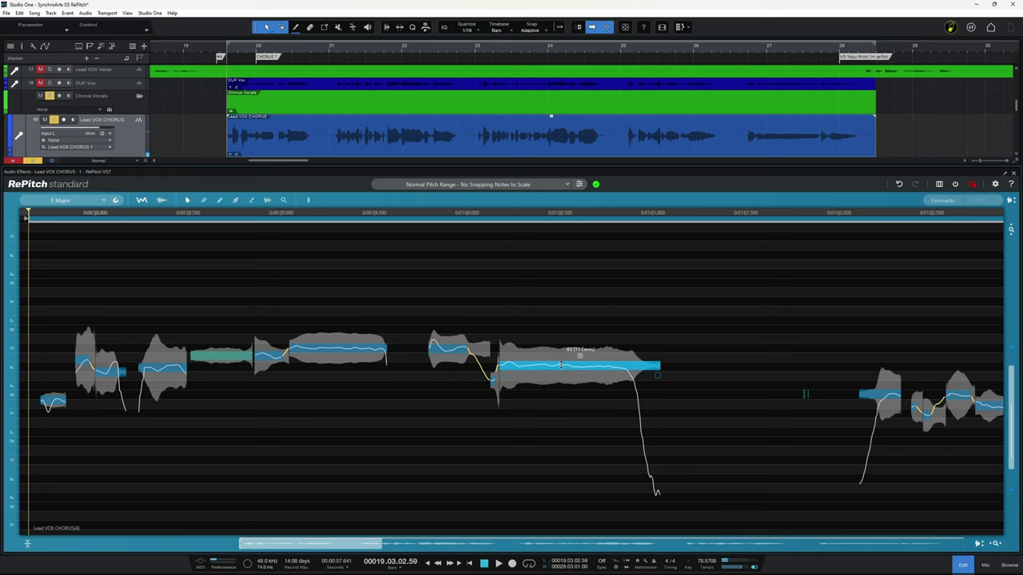
double_click(560, 365)
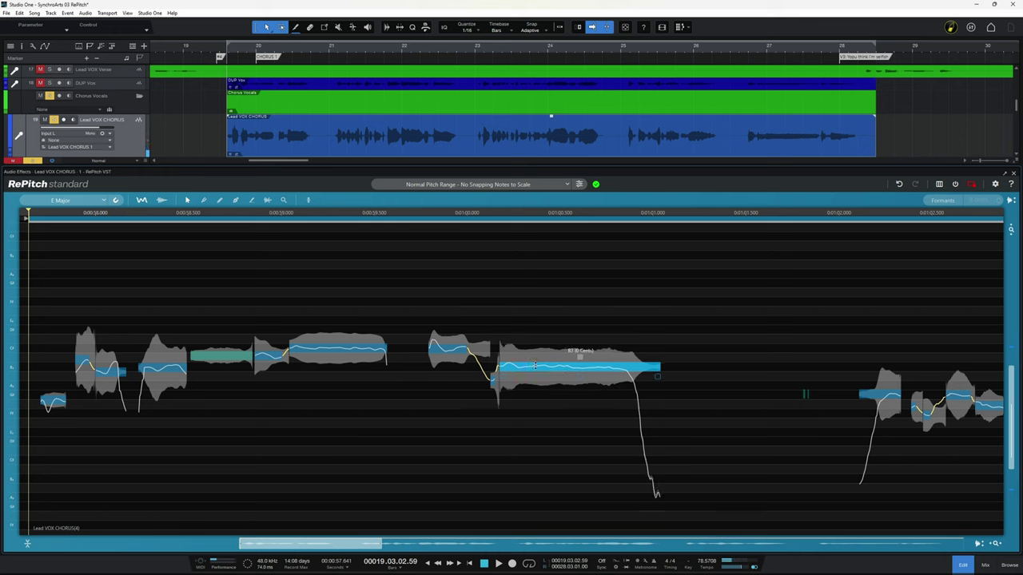
Step: Snap every note in the phrase to pitch, then undo that snap
left_click(460, 348)
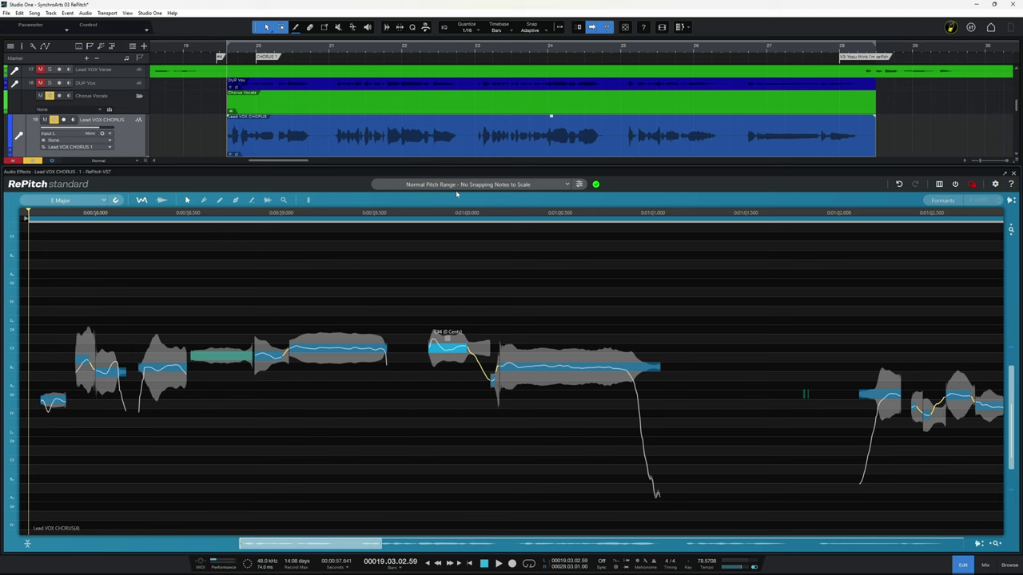
left_click_drag(734, 271, 46, 504)
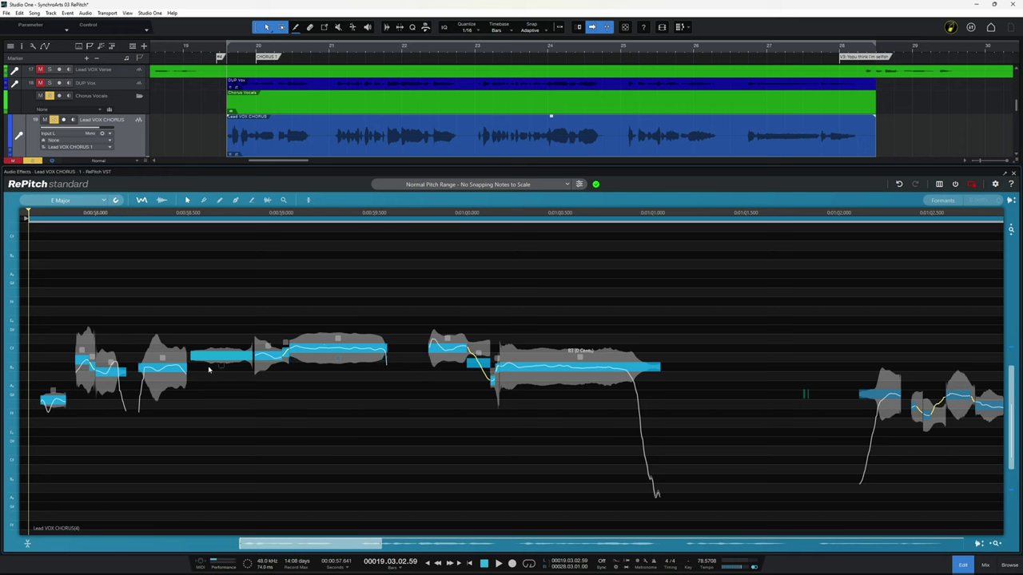
double_click(168, 369)
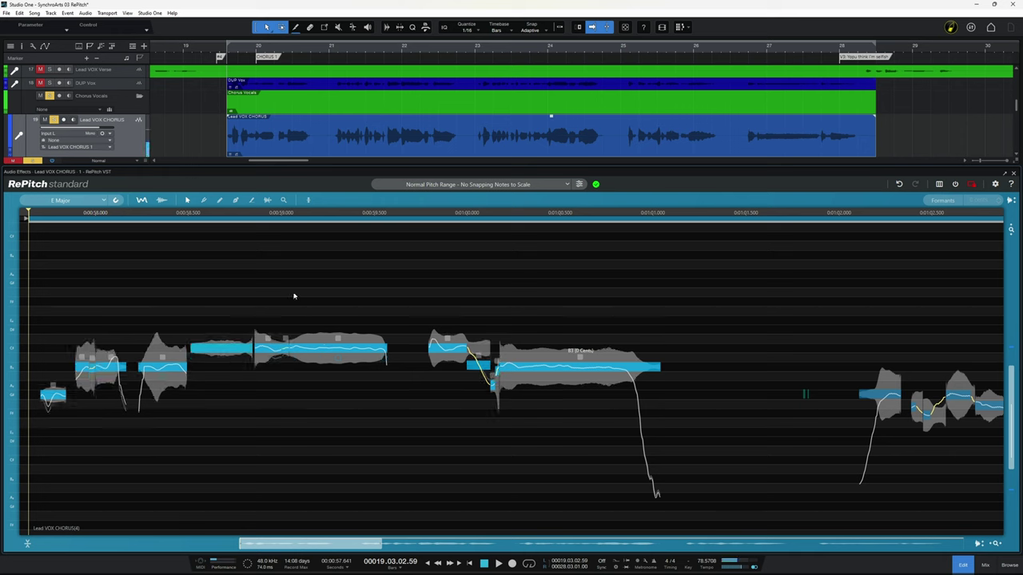
key("ctrl+z")
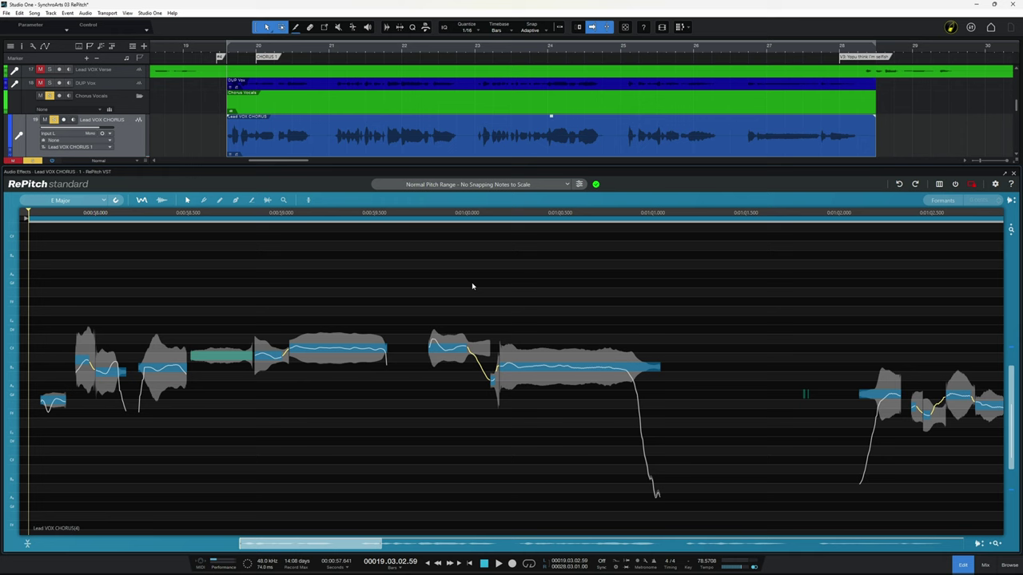
Step: Zoom in on the short C#4 note and place two Shaper anchors on its pitch line
left_click(449, 350)
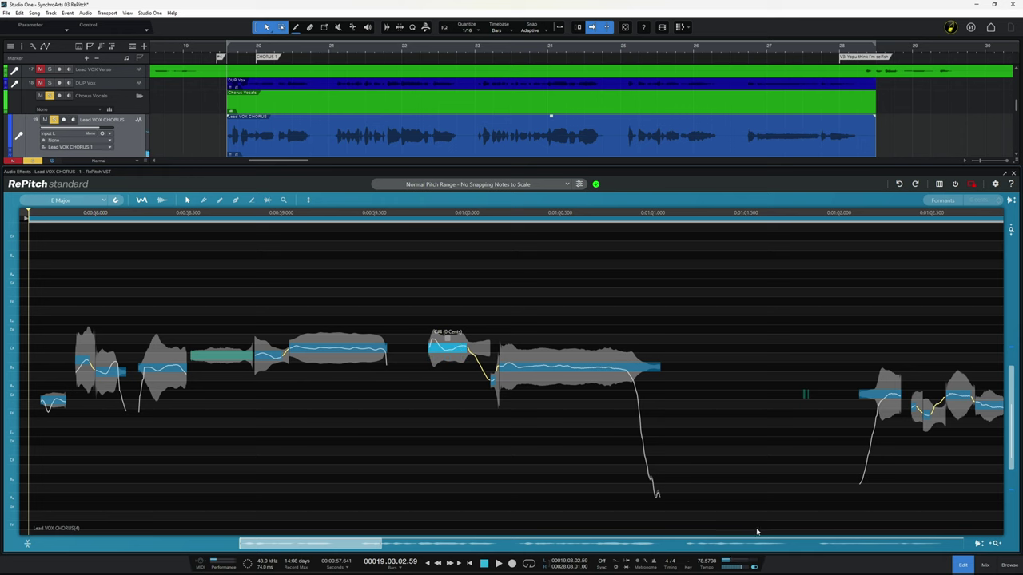
left_click_drag(383, 547, 310, 542)
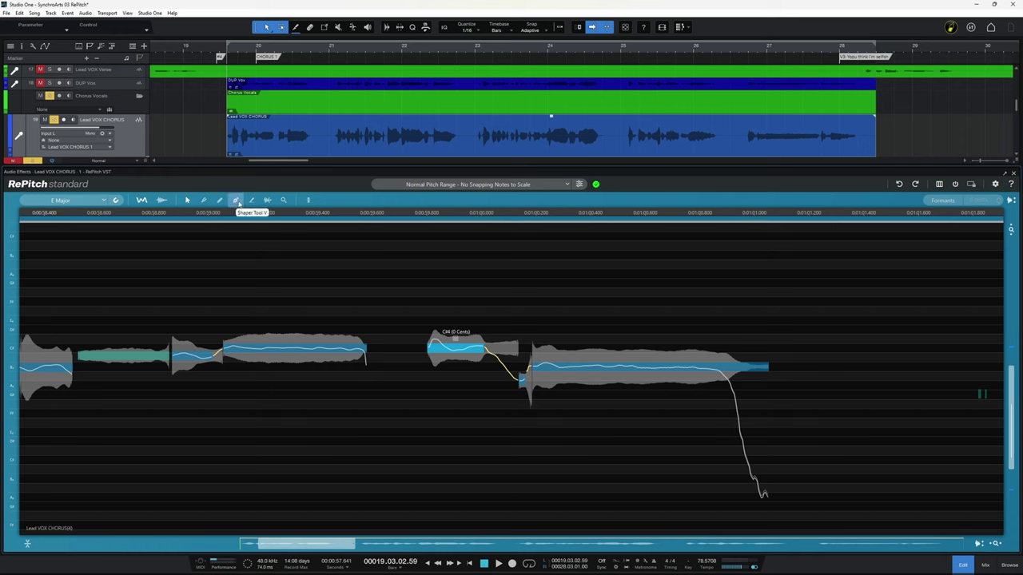
left_click(236, 201)
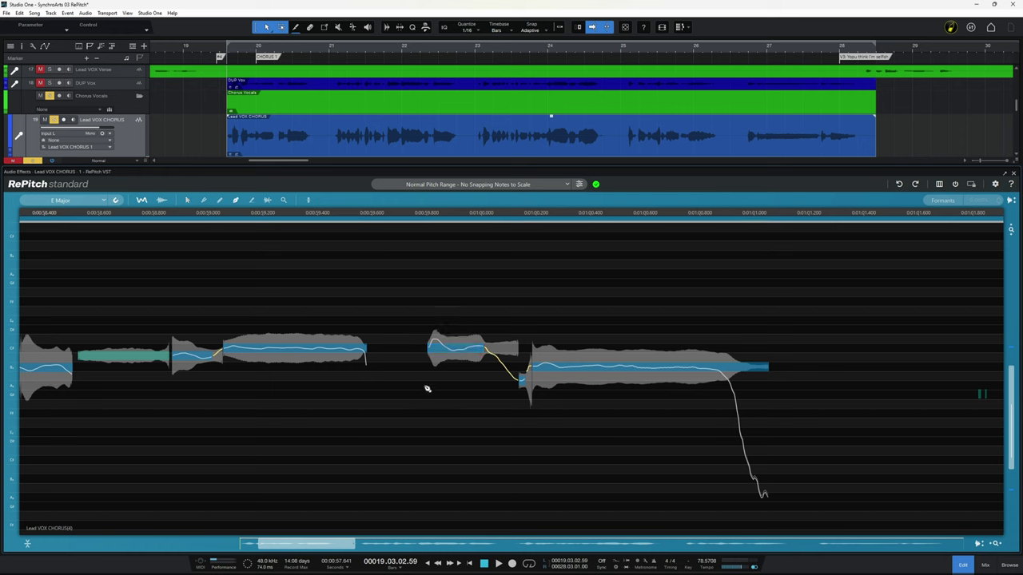
left_click(428, 347)
left_click(449, 349)
left_click_drag(352, 542, 396, 545)
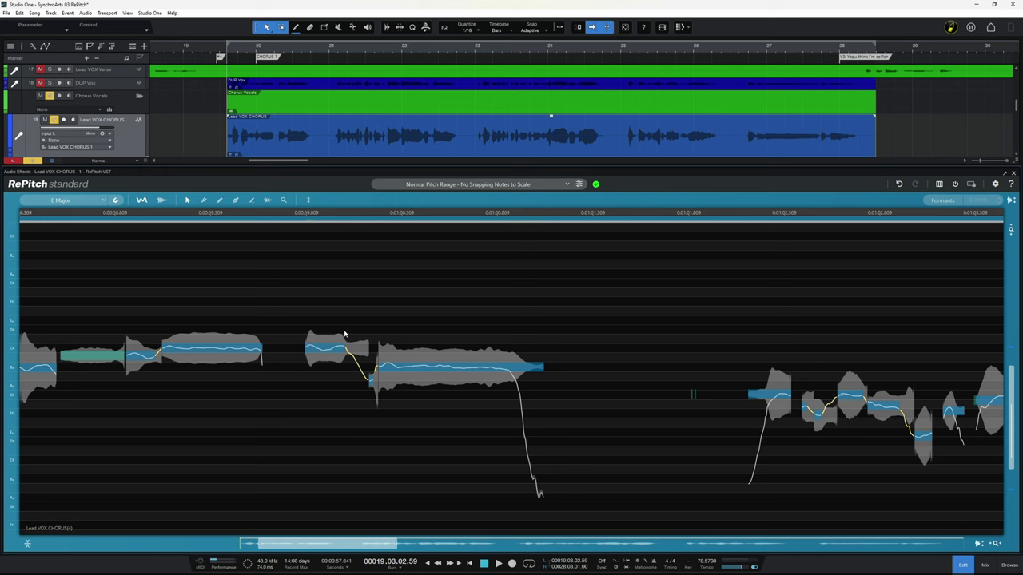
left_click(325, 348)
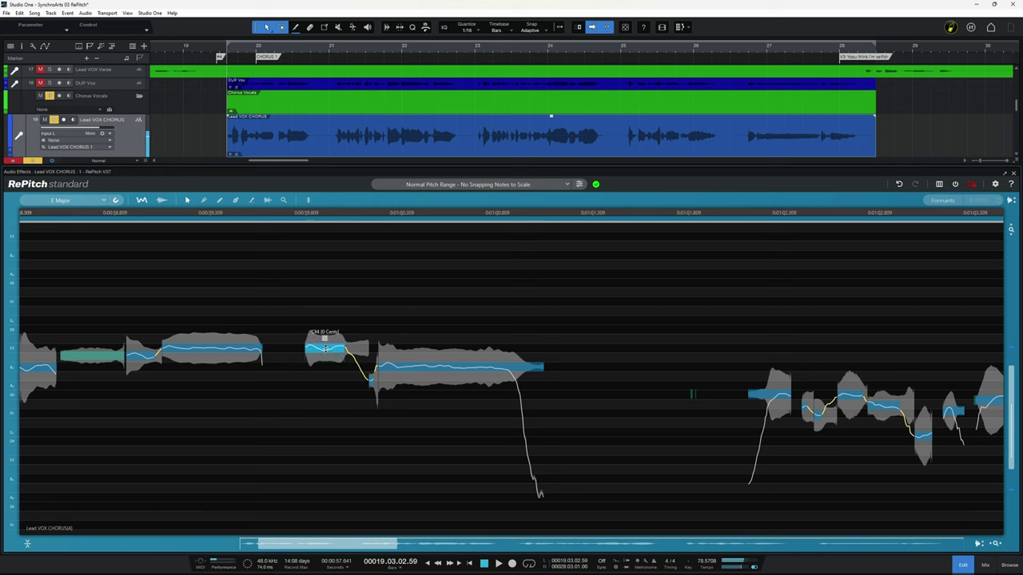
left_click_drag(325, 348, 324, 329)
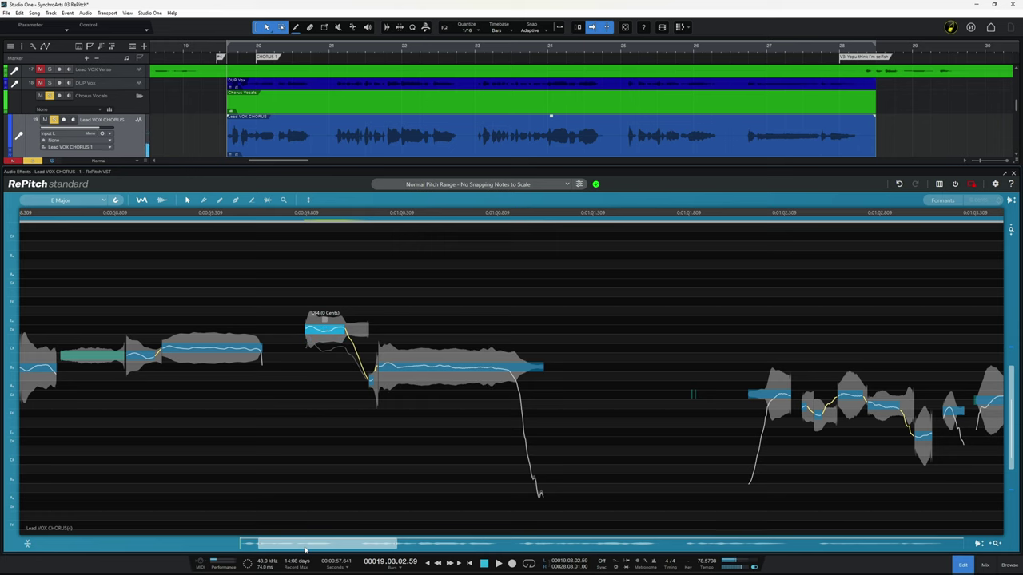
left_click_drag(307, 550, 289, 549)
left_click(72, 214)
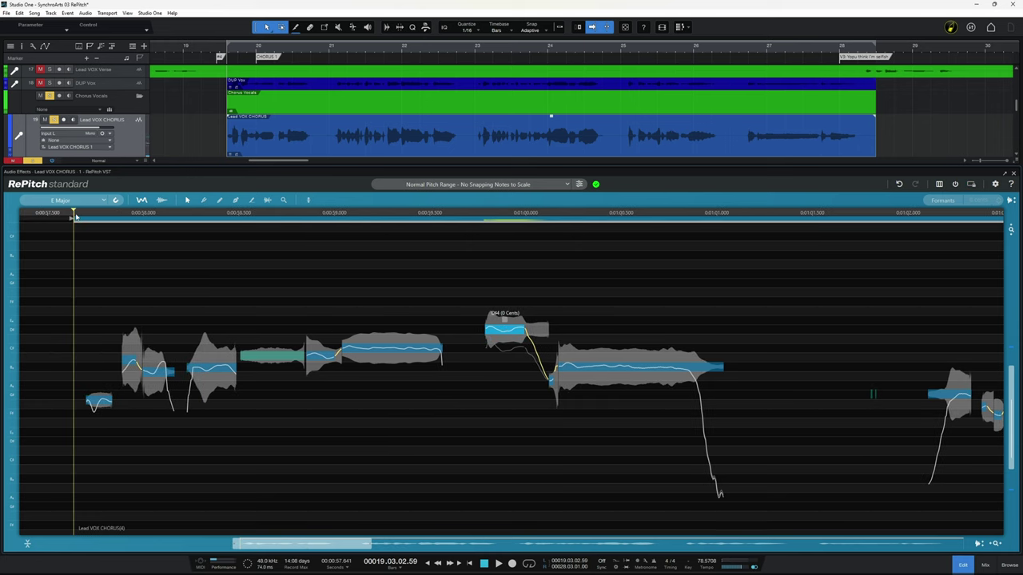
key("space")
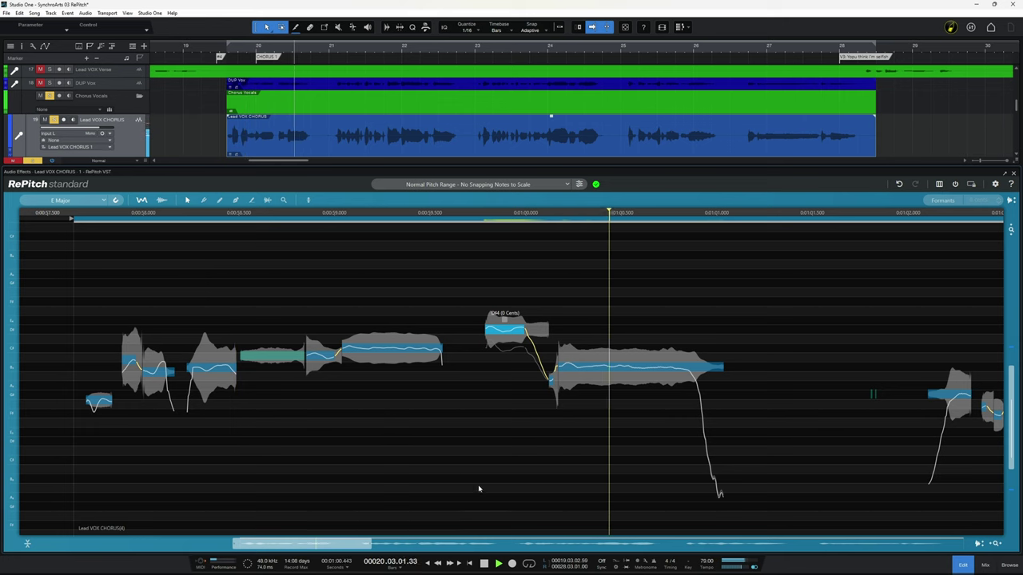
key("space")
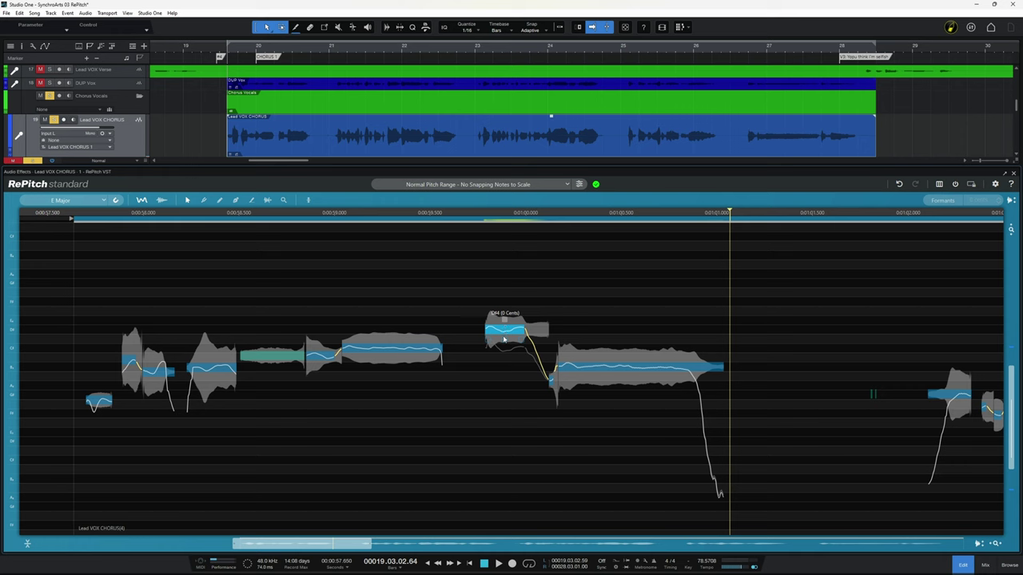
Step: Lower the lead chorus D#4 note's level by -0.10 dB, then move on to the later notes
mouse_move(505, 342)
left_mouse_down()
mouse_move(509, 389)
mouse_move(505, 354)
left_mouse_up()
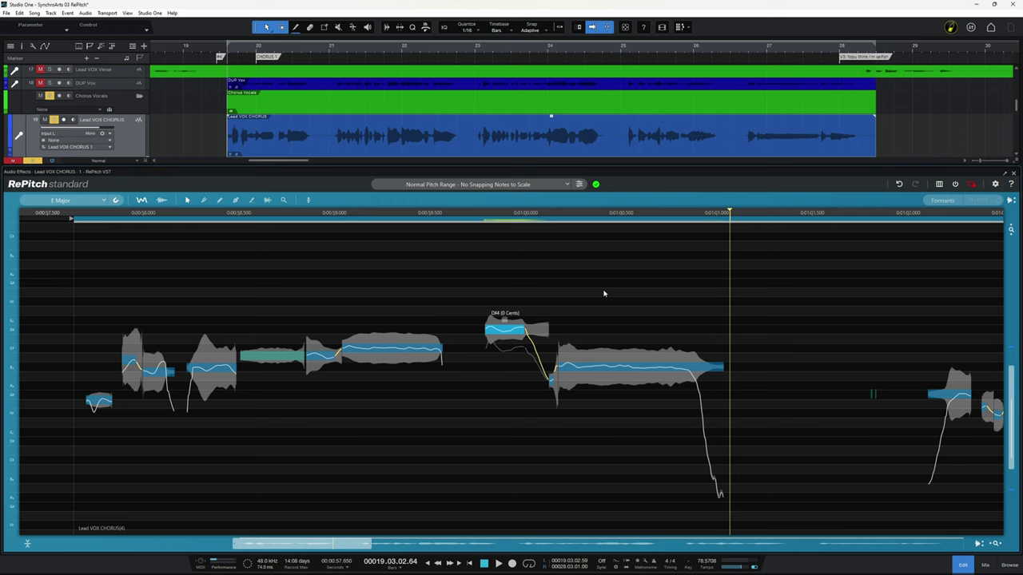
left_click(504, 319)
left_click_drag(326, 547, 795, 572)
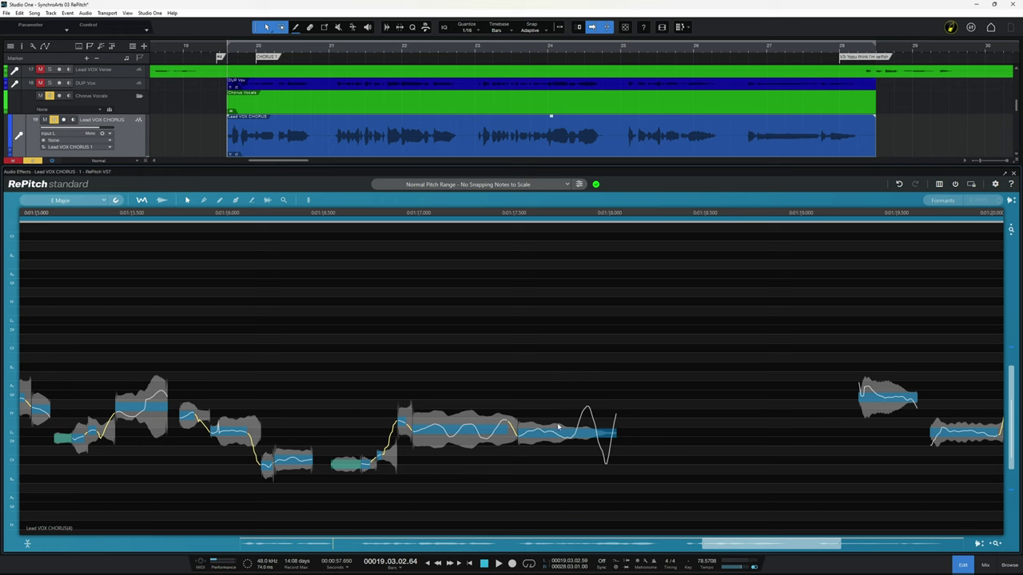
left_click(387, 213)
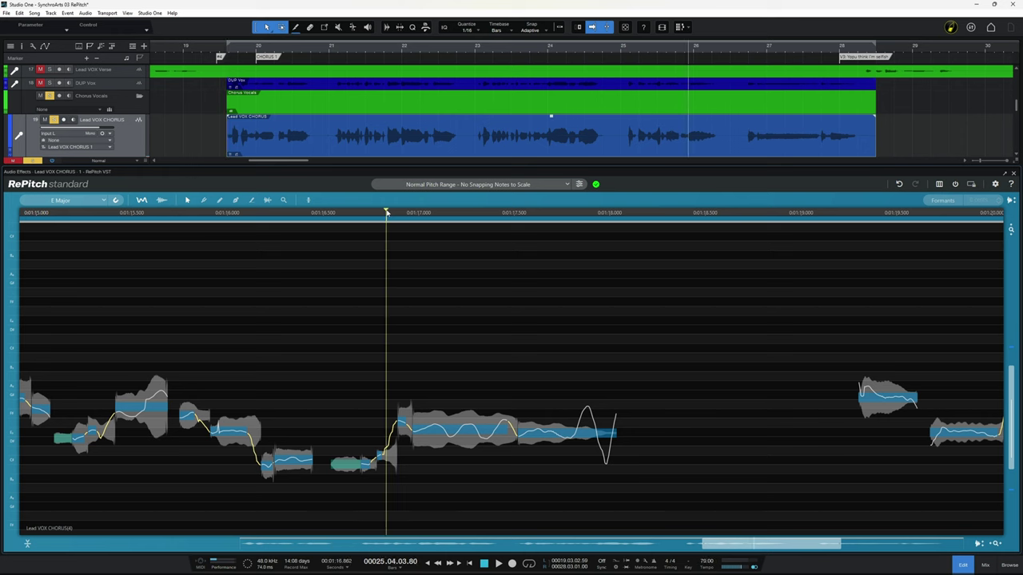
key("space")
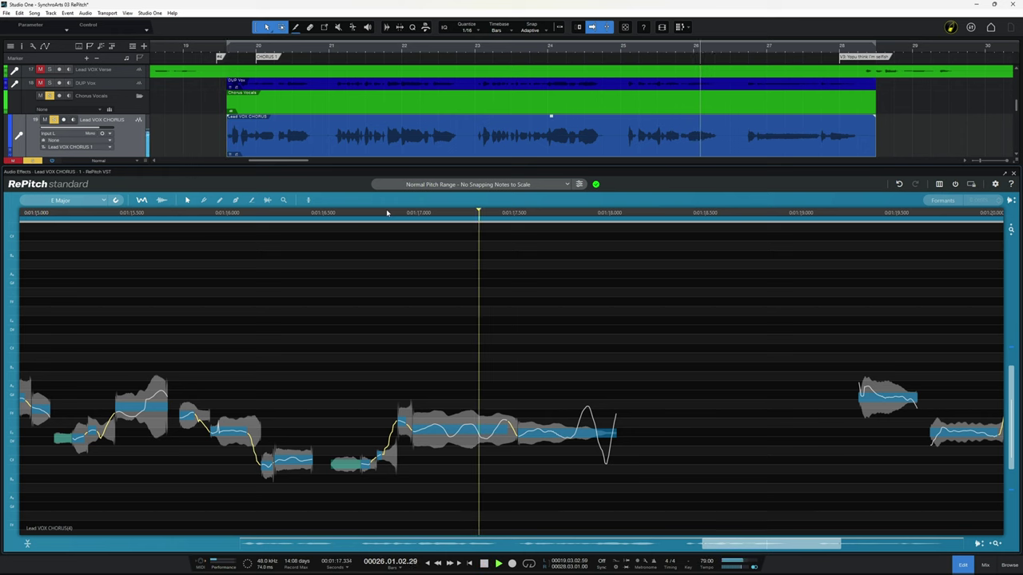
key("space")
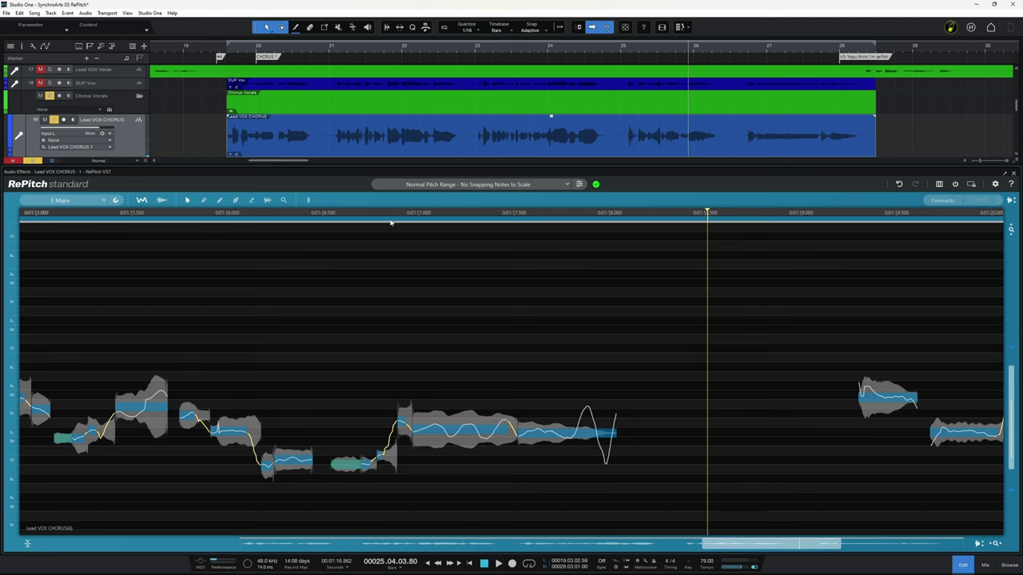
left_click(378, 212)
key("space")
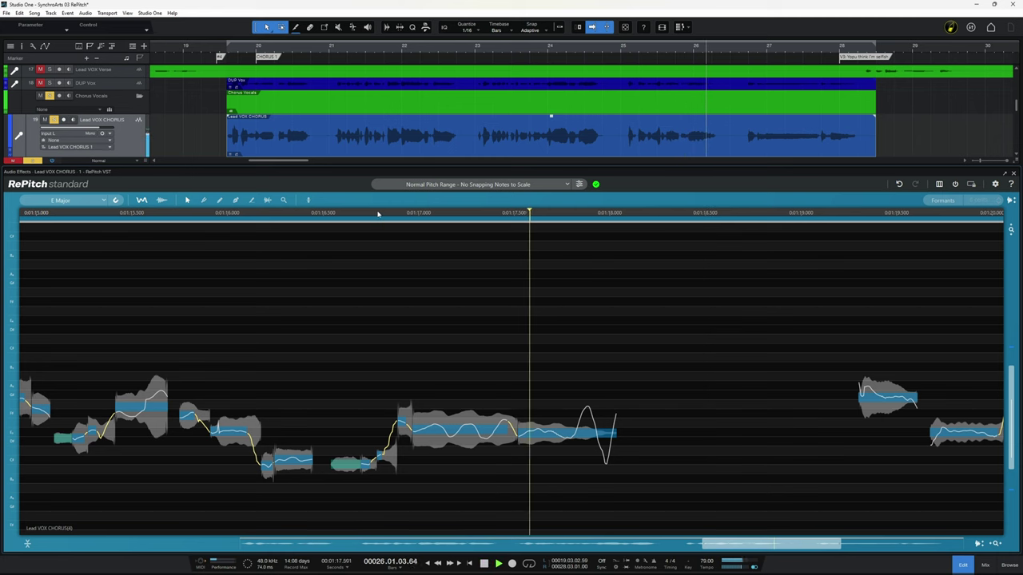
key("space")
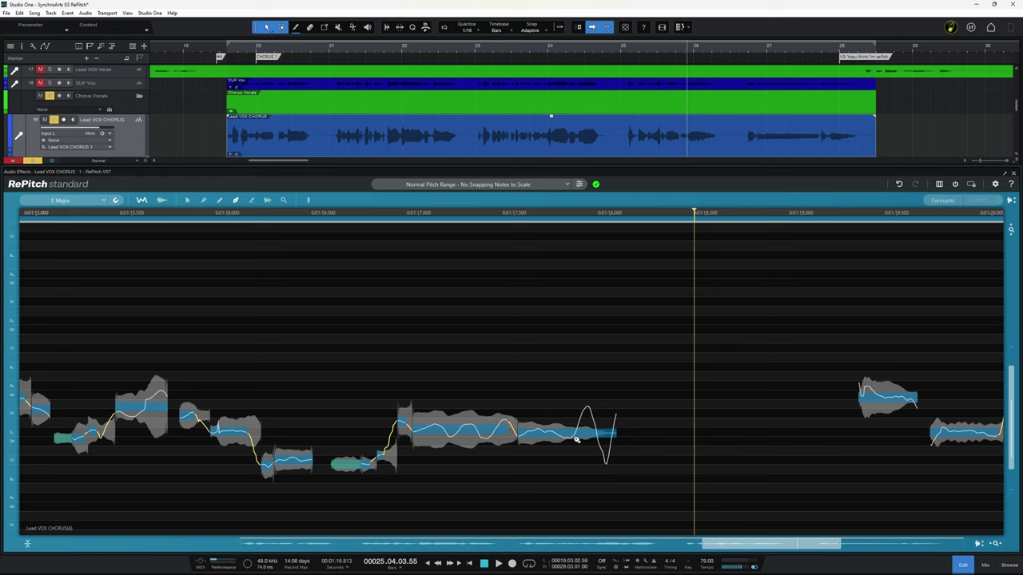
Step: Anchor the held note's pitch curve near 1:17 and pull its dip up to flatten it
left_click(589, 409)
left_click(598, 434)
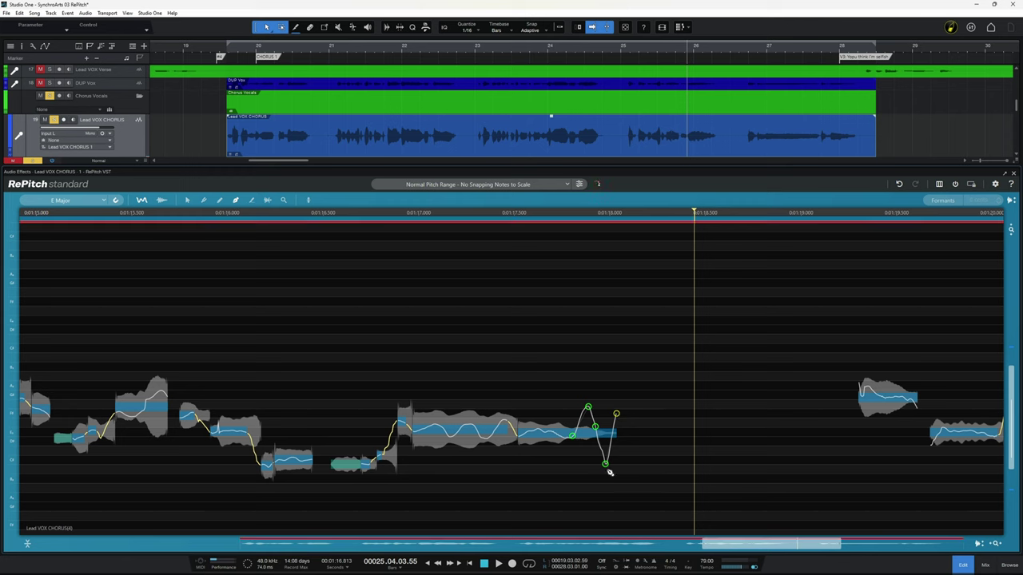
left_click_drag(607, 465, 595, 430)
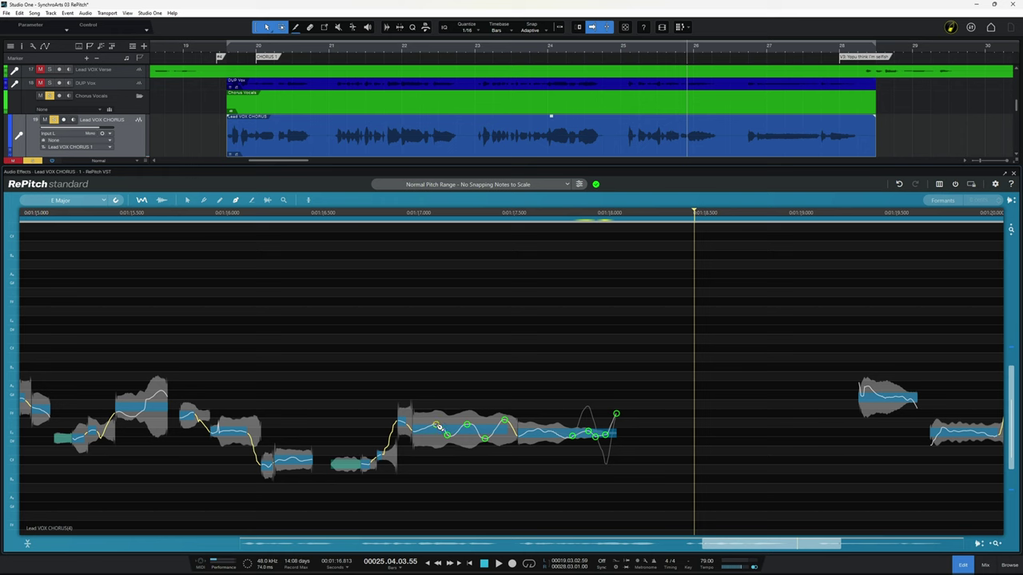
left_click(416, 434)
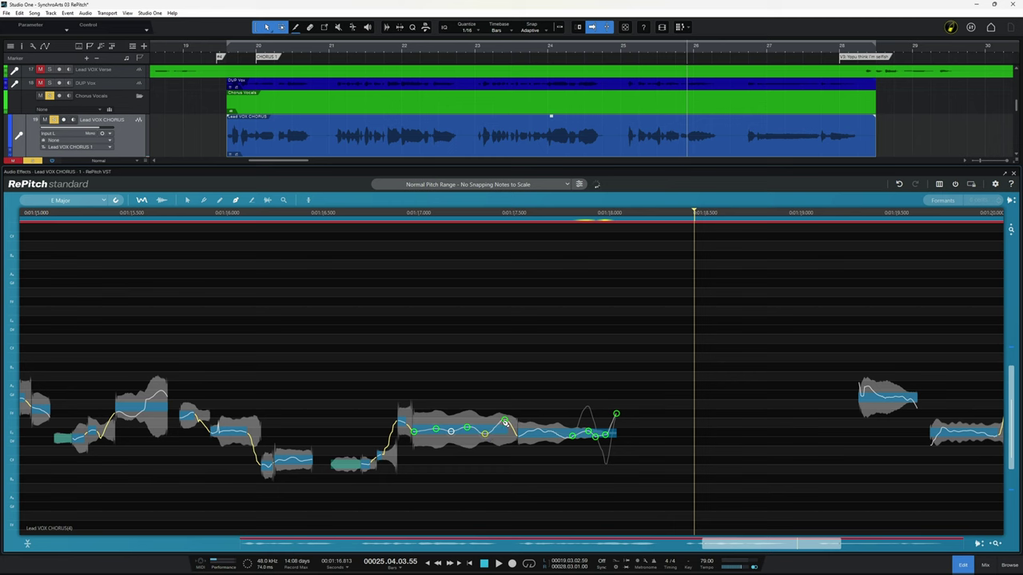
left_click_drag(505, 421, 506, 430)
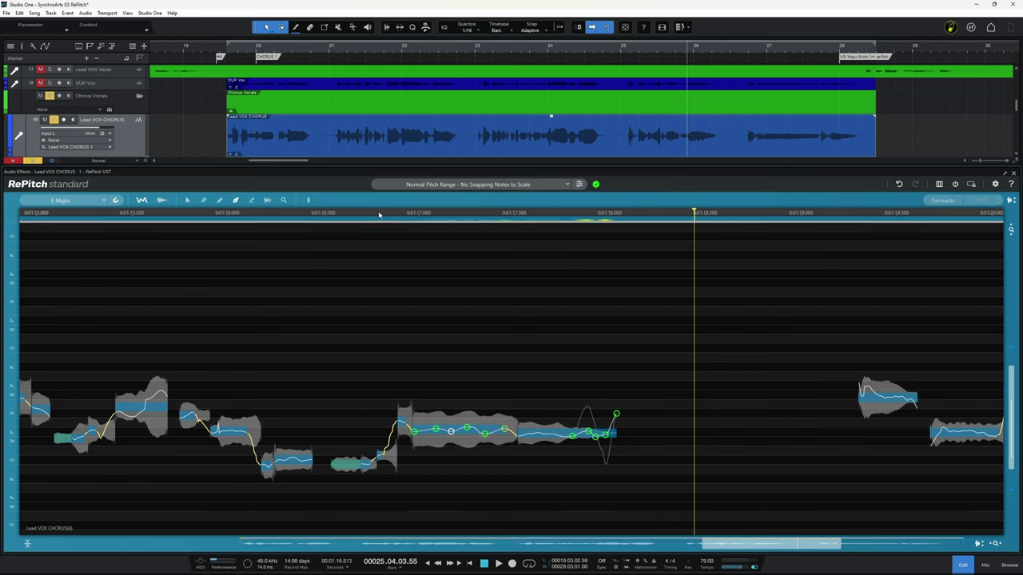
Step: Audition the edited note, smooth the tail's end anchor, and replay the corrected phrase
left_click(291, 214)
key("space")
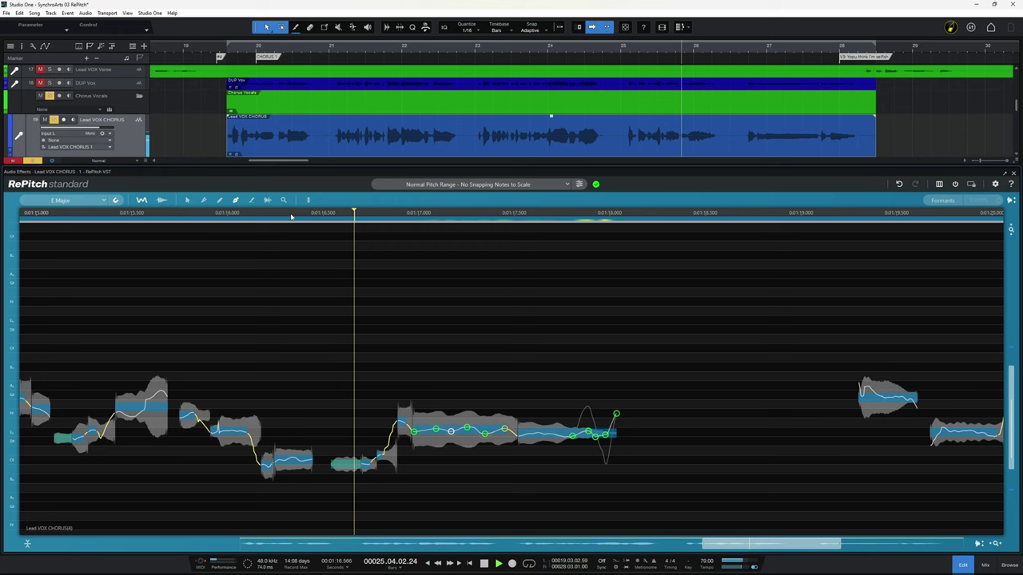
key("space")
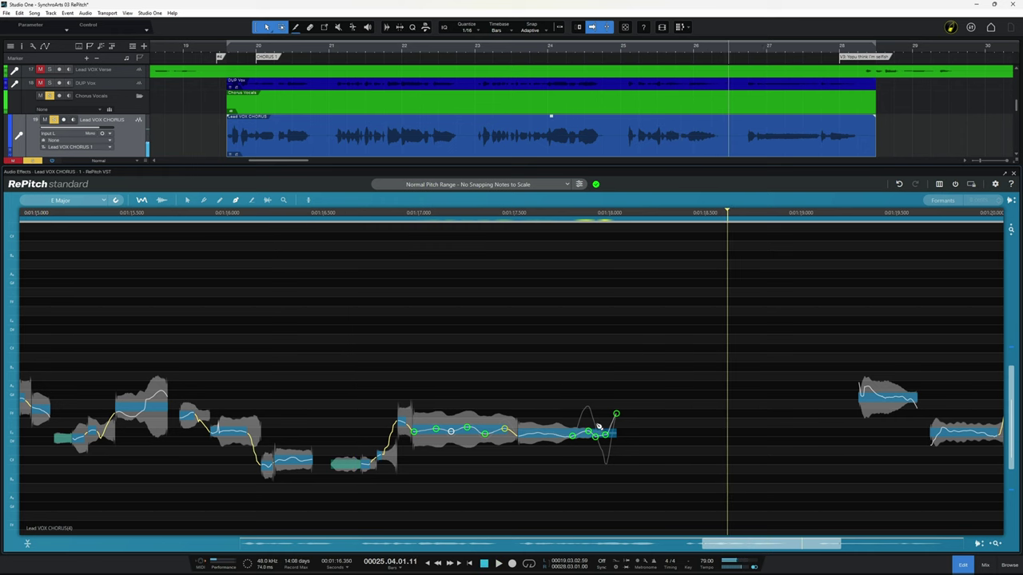
left_click_drag(616, 417, 620, 435)
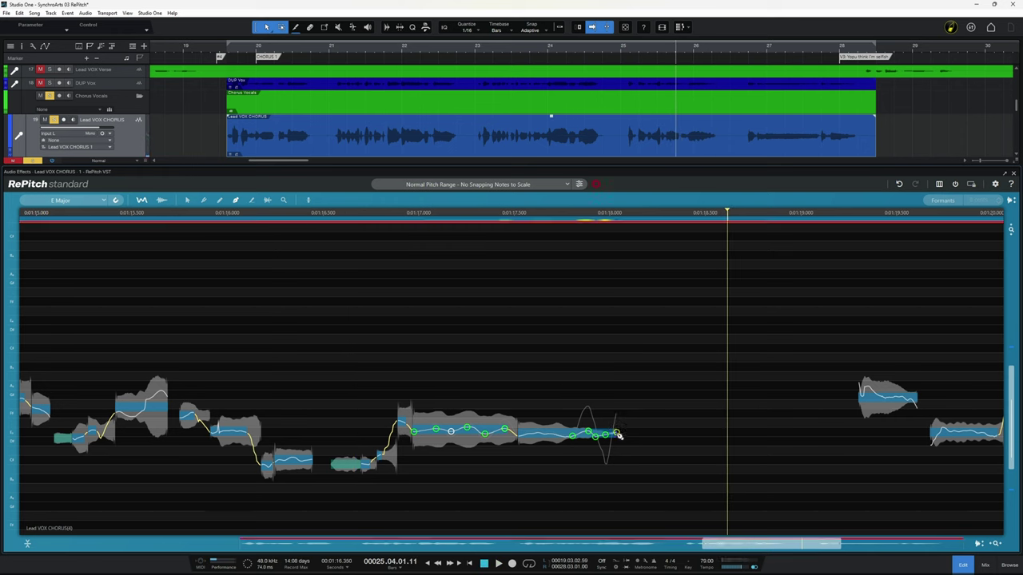
left_click(363, 212)
key("space")
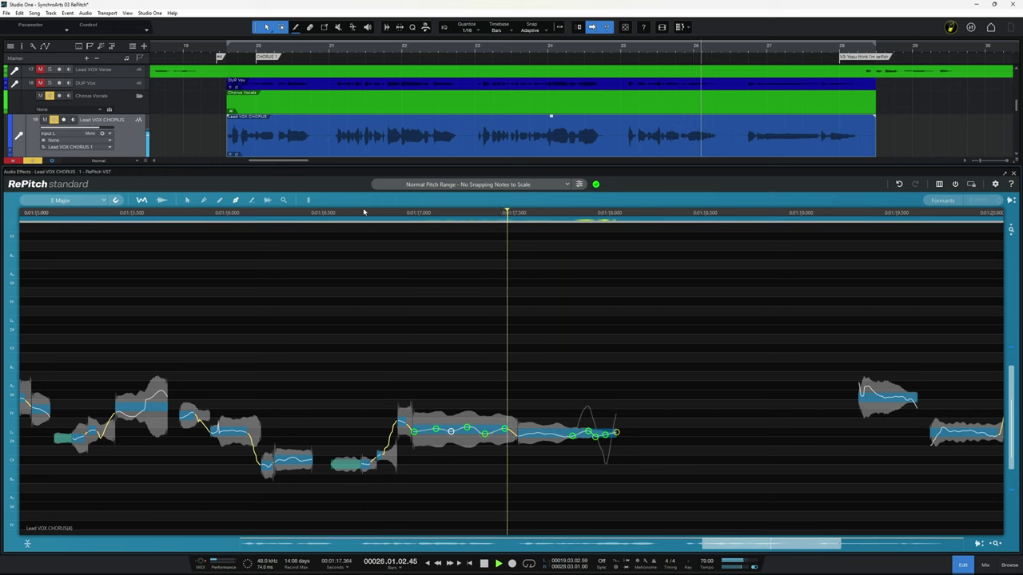
key("space")
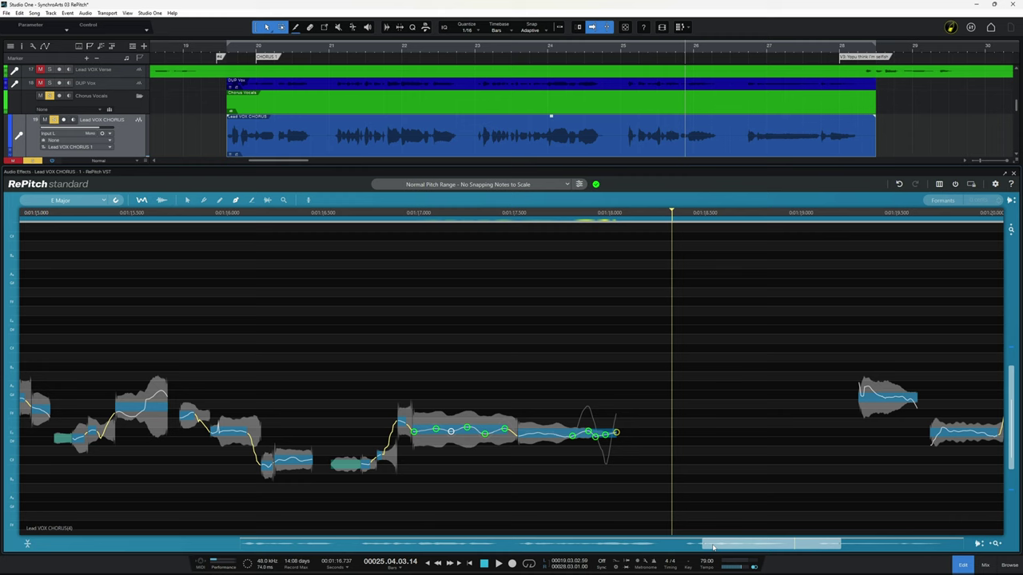
left_click_drag(713, 547, 749, 554)
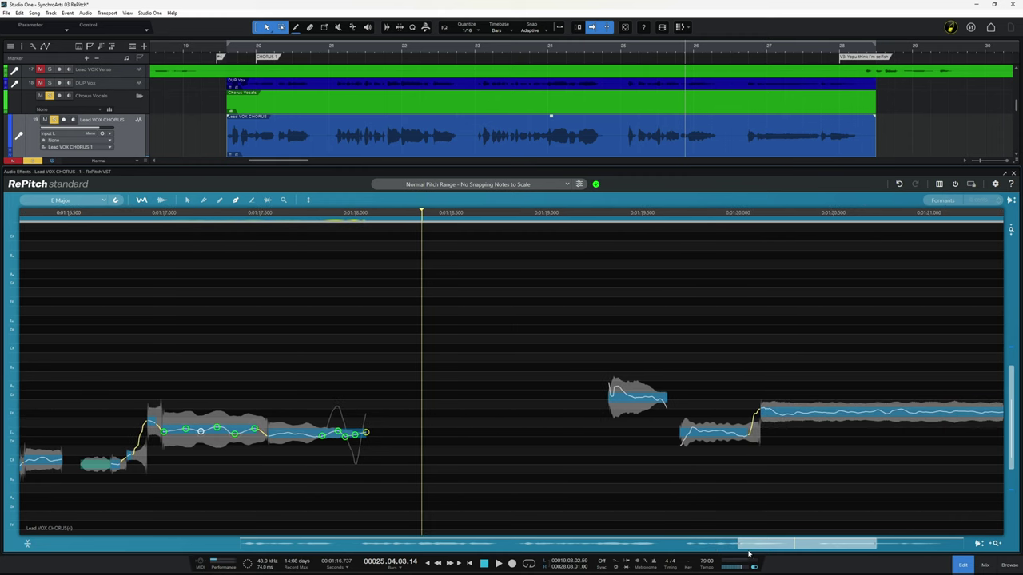
Step: Close the RePitch editor to return to the arrangement of lead and harmony vocals
left_click(1013, 174)
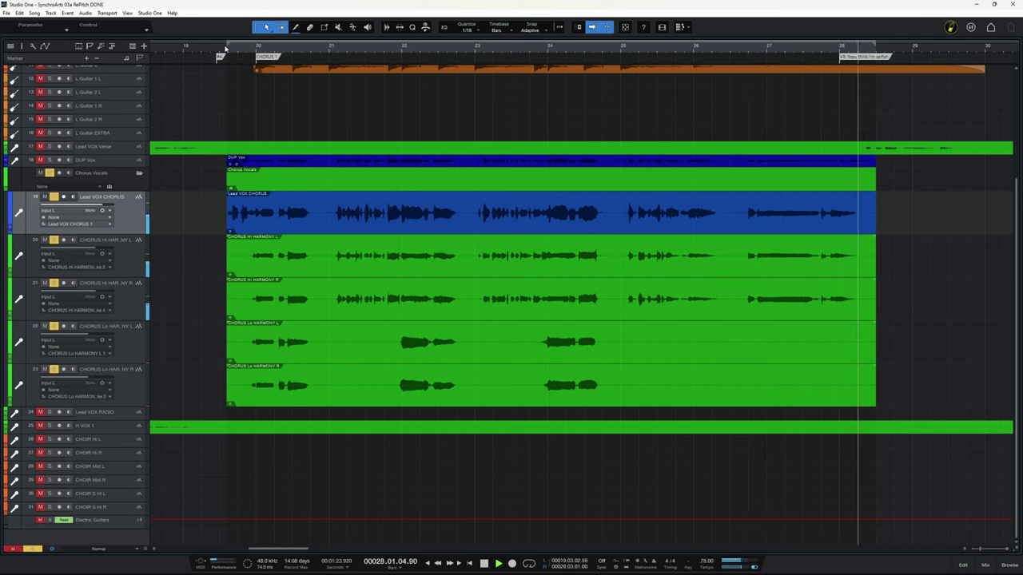
Step: Stop playback, unsolo the Chorus Vocals group, and play the chorus with the full mix
key("space")
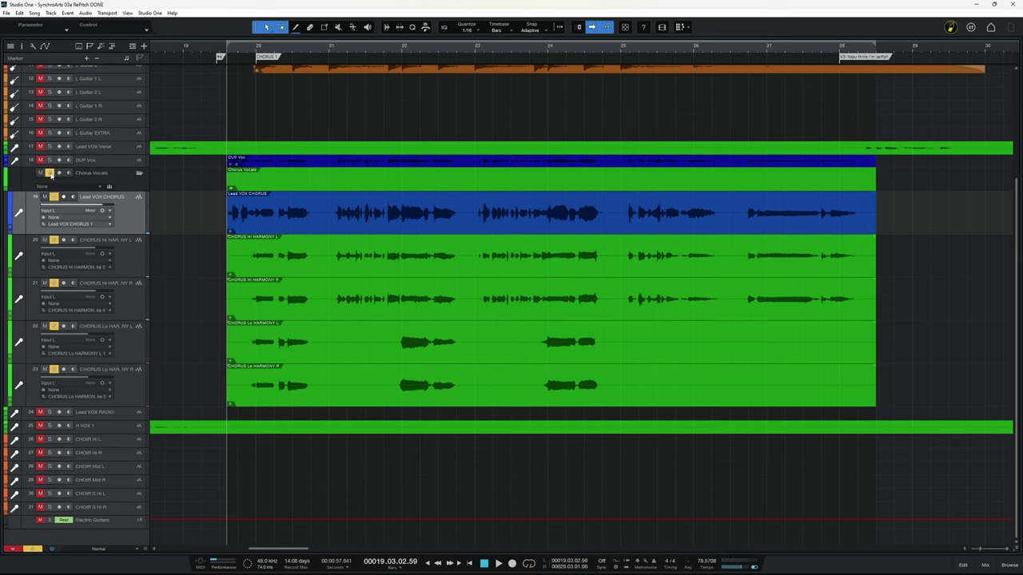
left_click(50, 172)
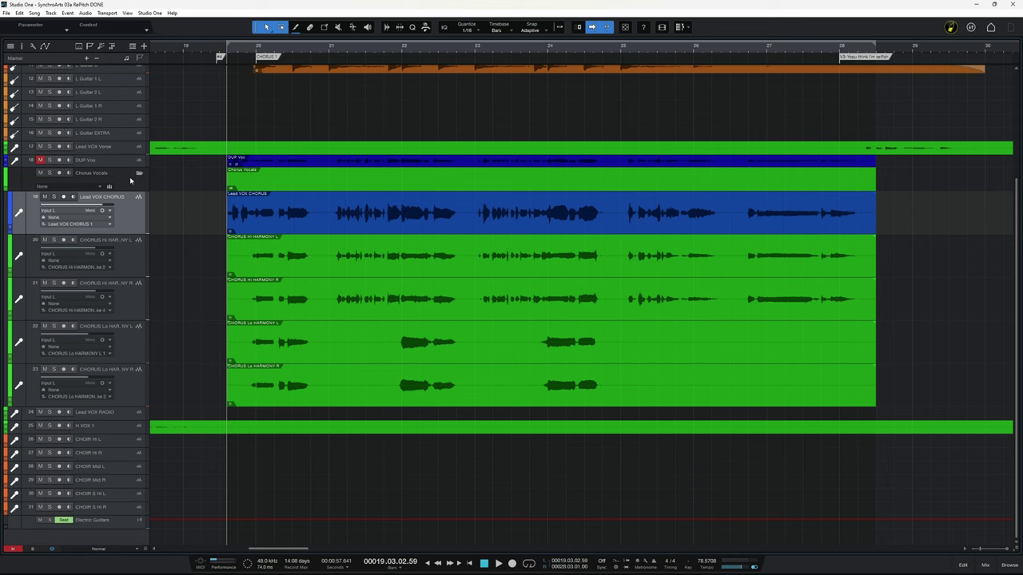
key("space")
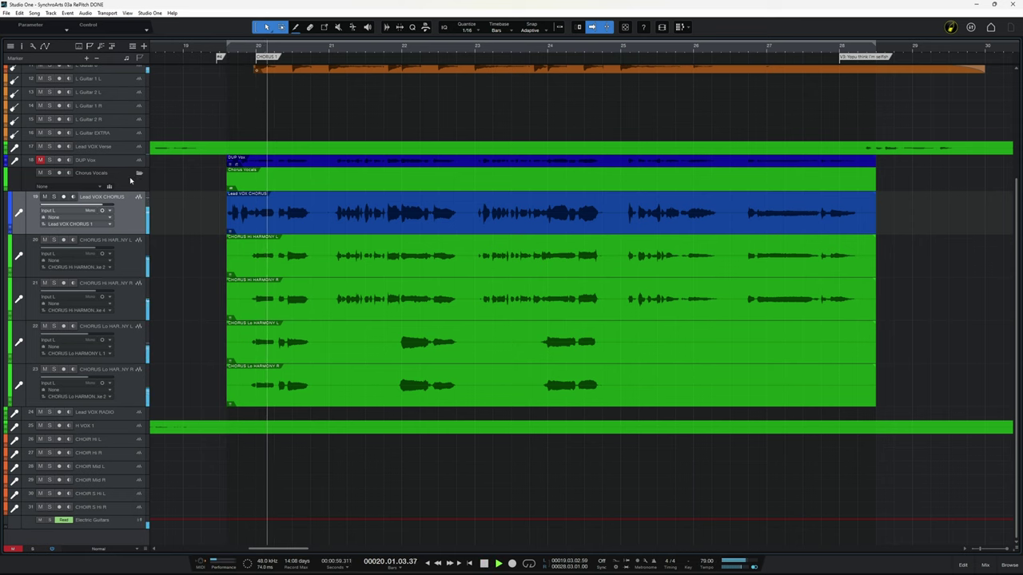